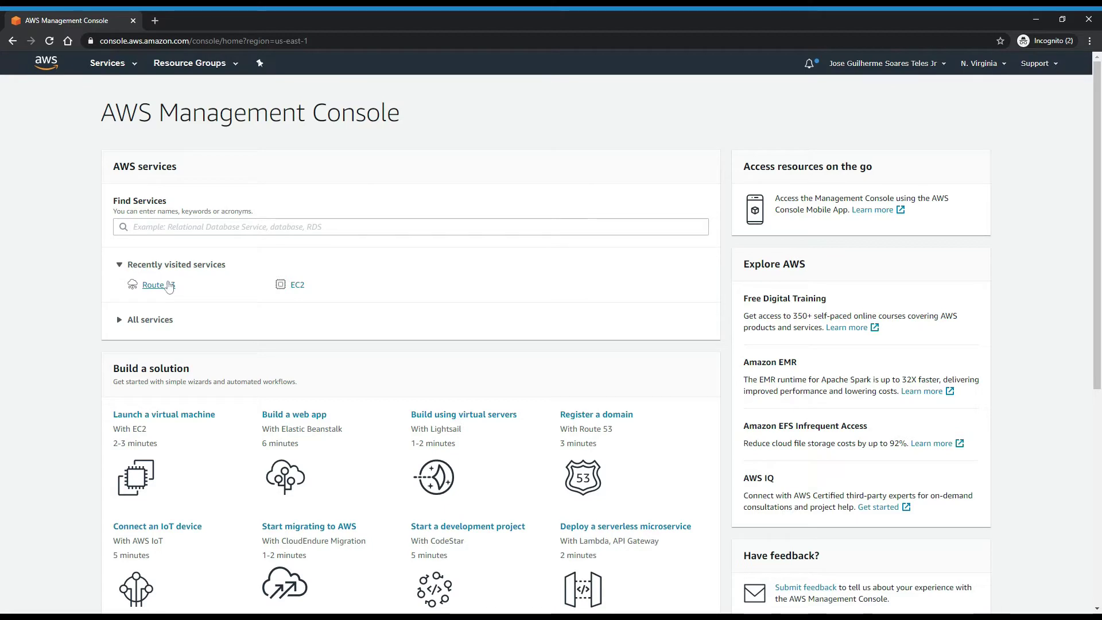
Step: Open the record sets of the registered .cloud domain's public hosted zone in Route 53
{"action": "left_click", "coordinate": [169, 285]}
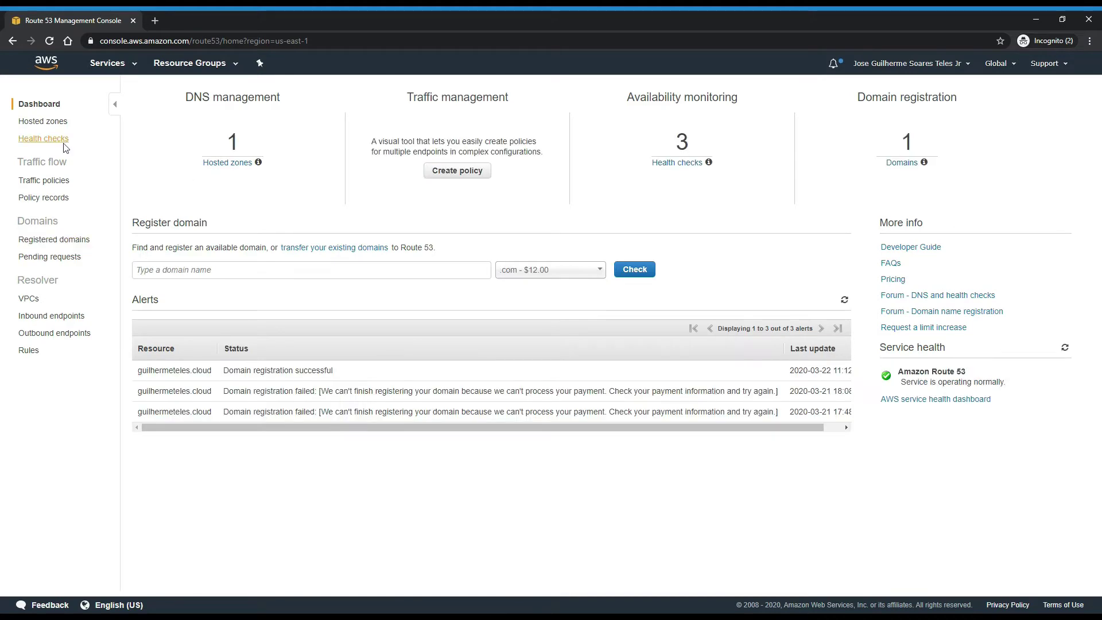
{"action": "left_click", "coordinate": [51, 124]}
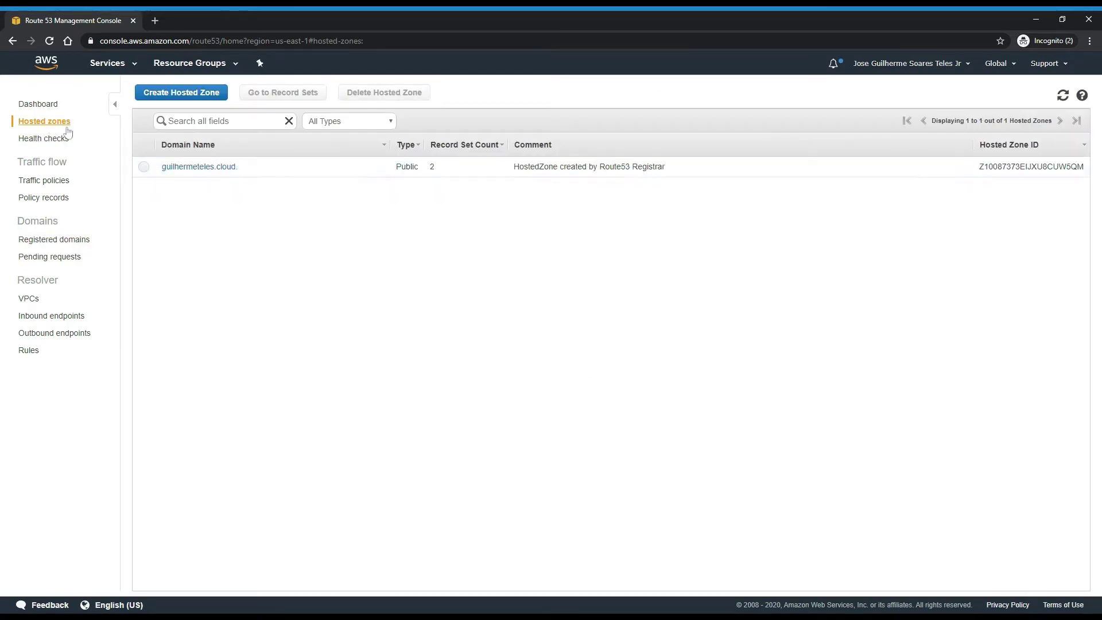
{"action": "left_click", "coordinate": [197, 167]}
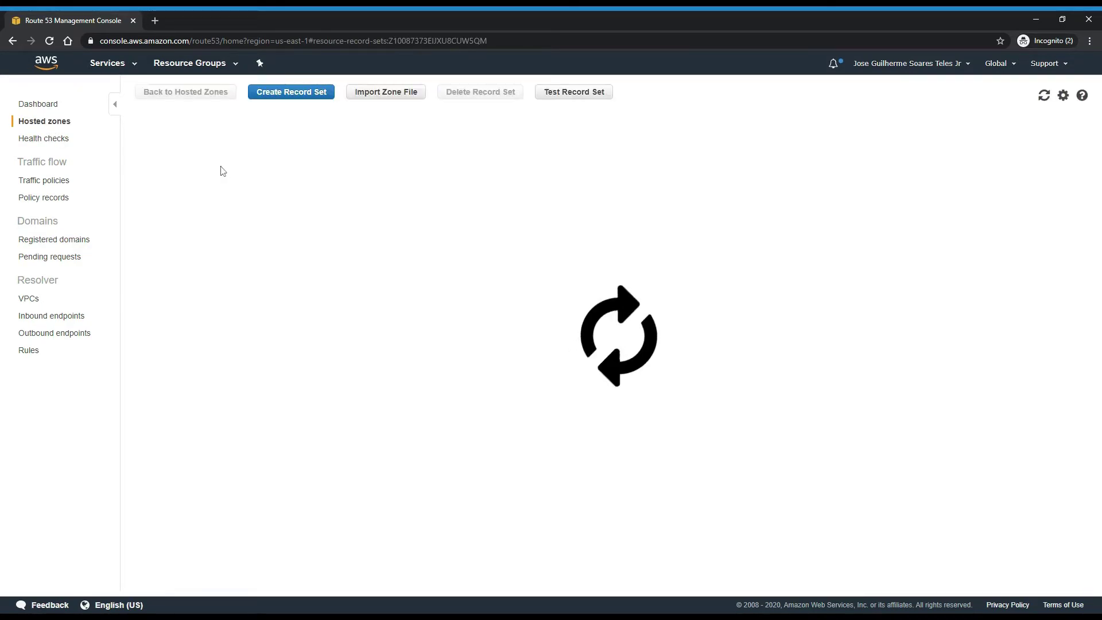
Step: Start a new A record set with the value 18.228.191.109 and the Multivalue Answer routing policy
{"action": "left_click", "coordinate": [320, 94]}
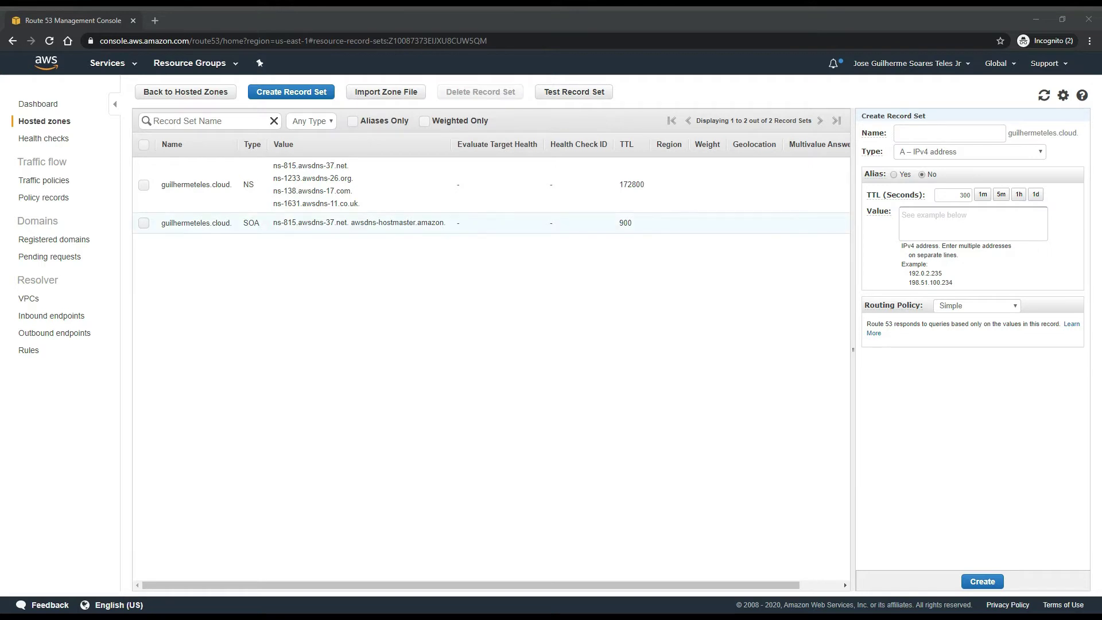
{"action": "left_click", "coordinate": [973, 223]}
{"action": "type", "text": "18.228.191.109"}
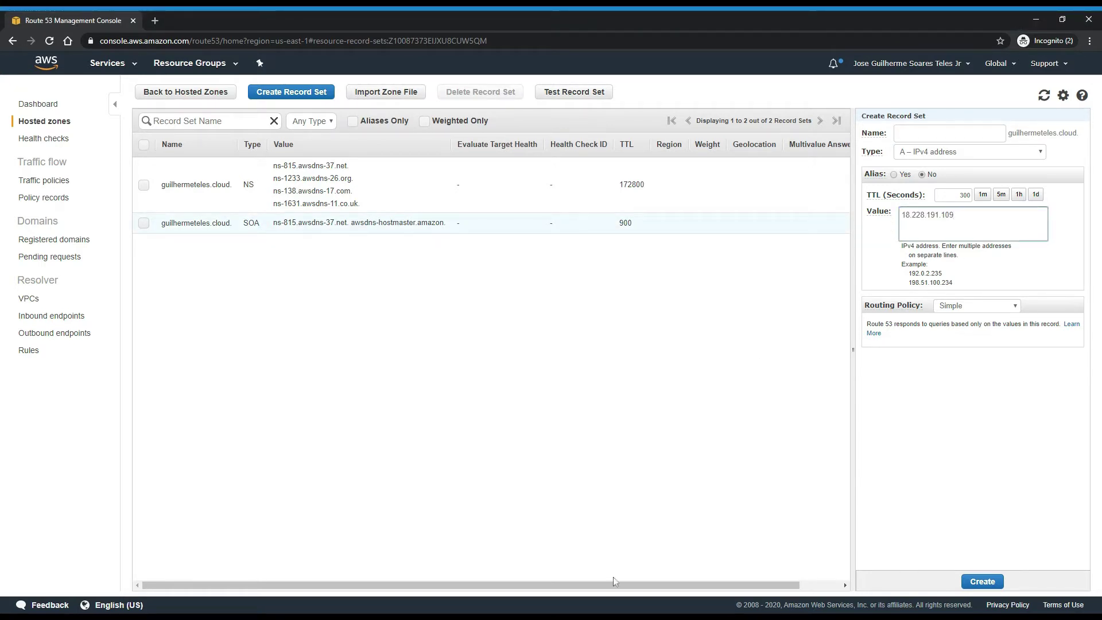
{"action": "left_click", "coordinate": [948, 306]}
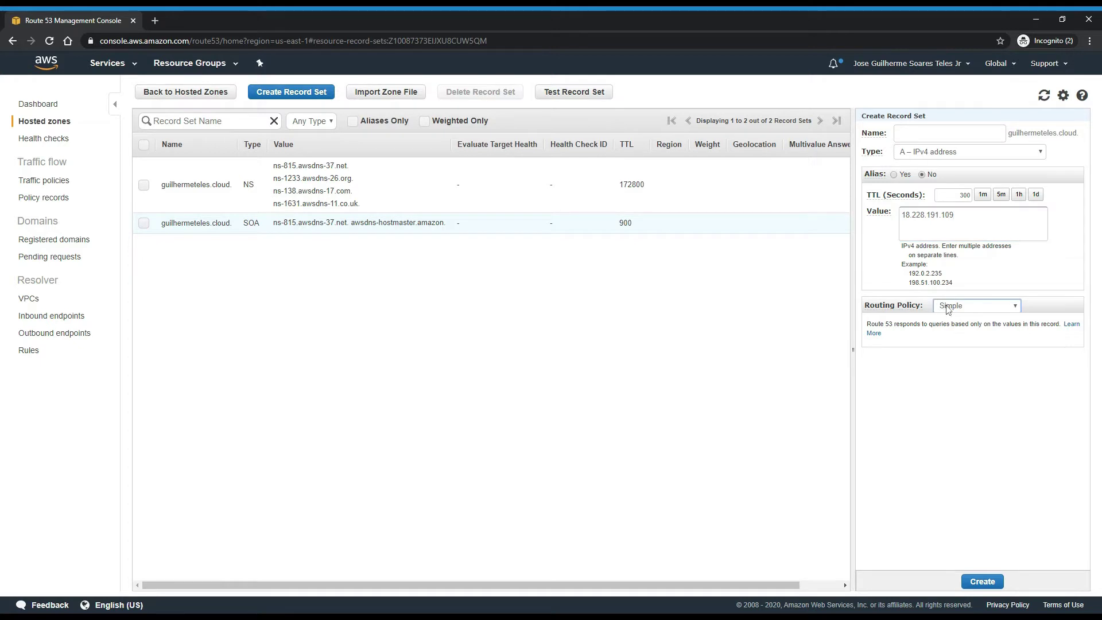
{"action": "left_click", "coordinate": [911, 356]}
{"action": "left_click", "coordinate": [953, 308]}
{"action": "left_click", "coordinate": [959, 317]}
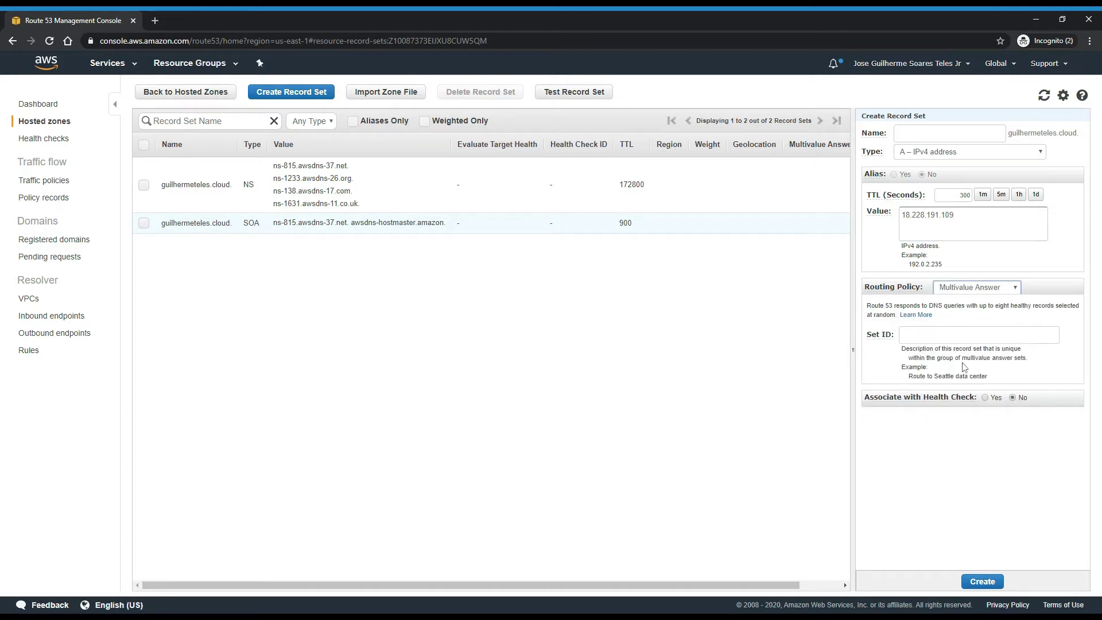
Step: Set the Set ID to Sao Paulo, associate the Sao Paulo health check, set the TTL to 60 seconds, and create the record set
{"action": "left_click", "coordinate": [964, 336]}
{"action": "key", "text": "alt+Tab"}
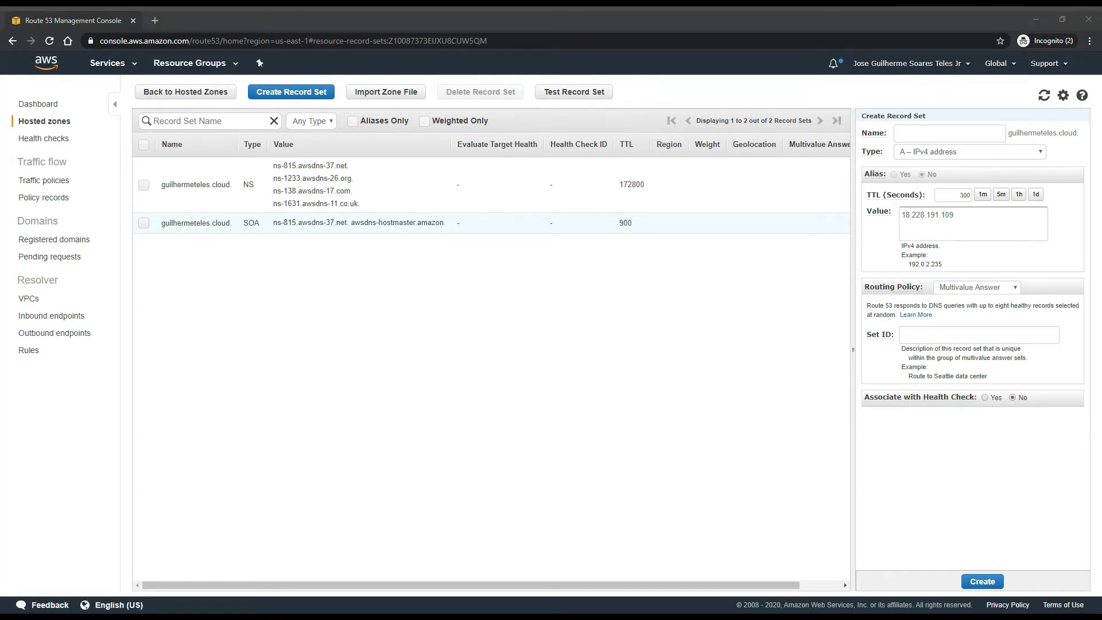
{"action": "key", "text": "alt+Tab"}
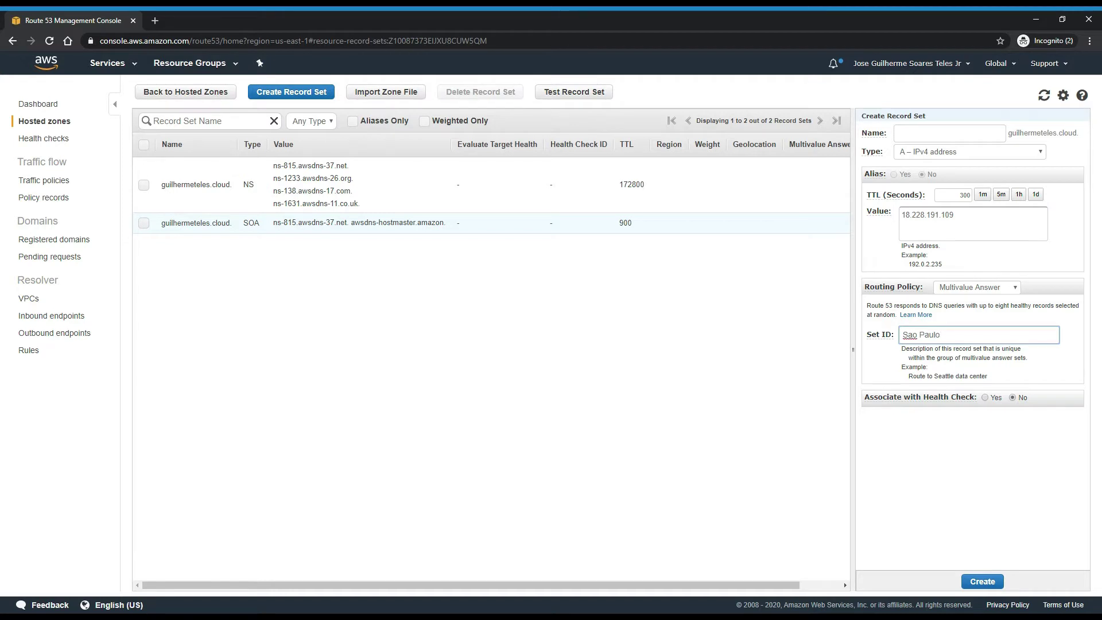
{"action": "left_click", "coordinate": [992, 400]}
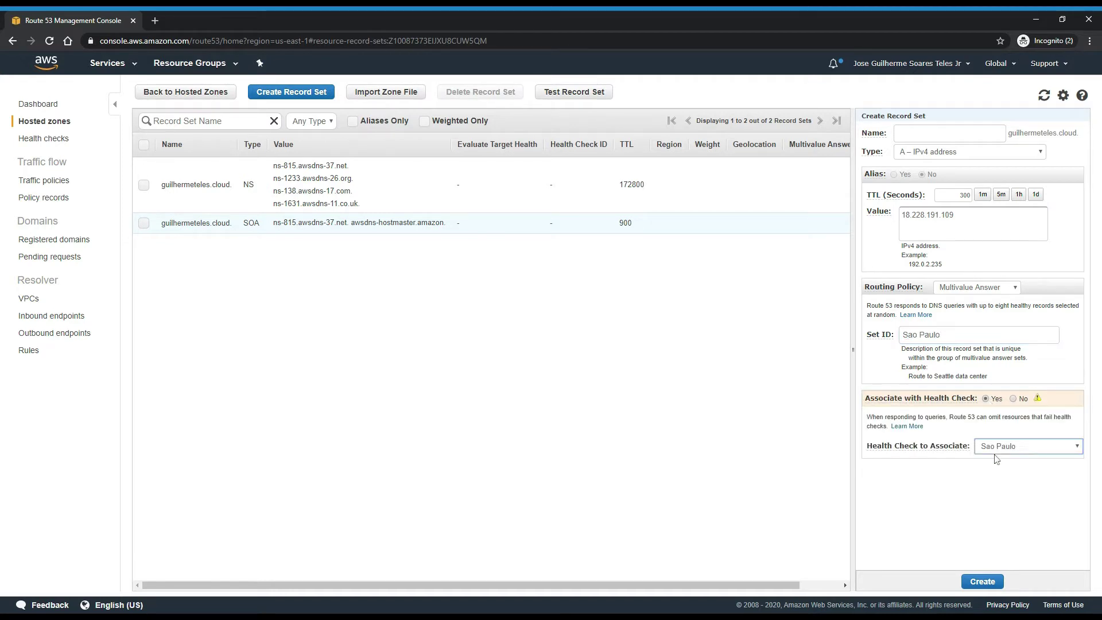
{"action": "left_click", "coordinate": [983, 194]}
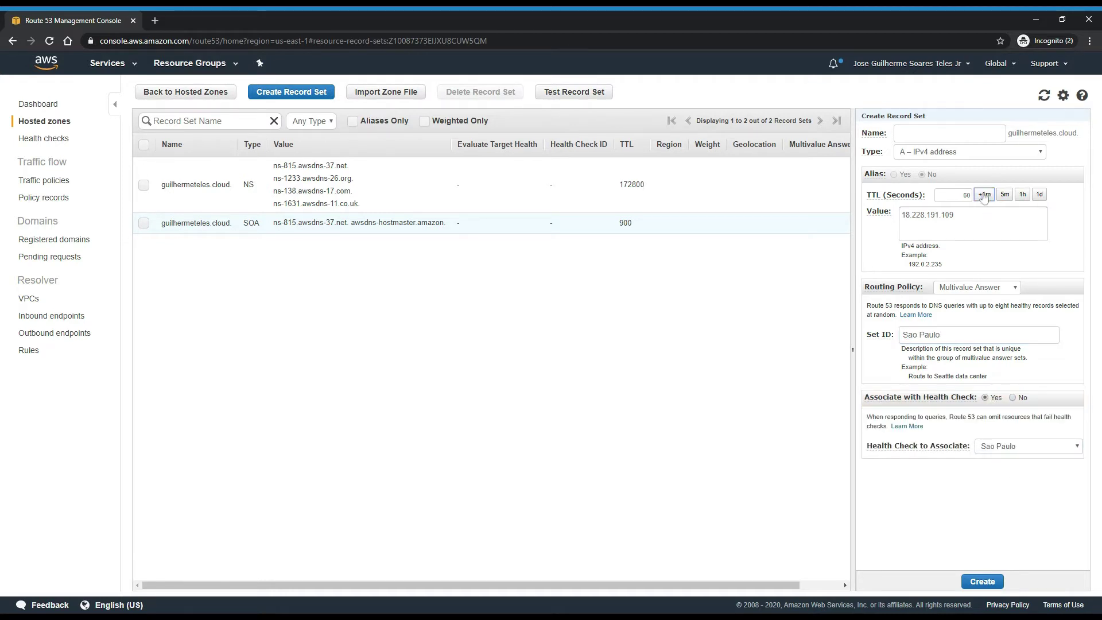
{"action": "left_click", "coordinate": [983, 581]}
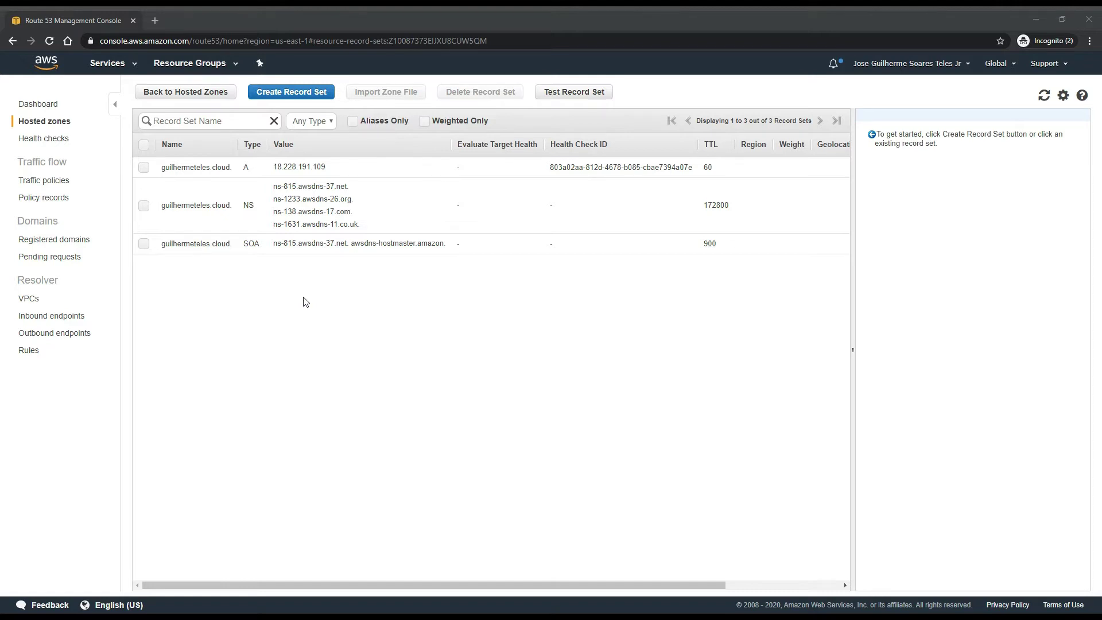
Step: Start another A record set with the value 13.239.56.239, a 60-second TTL and the Multivalue Answer routing policy
{"action": "left_click", "coordinate": [322, 93]}
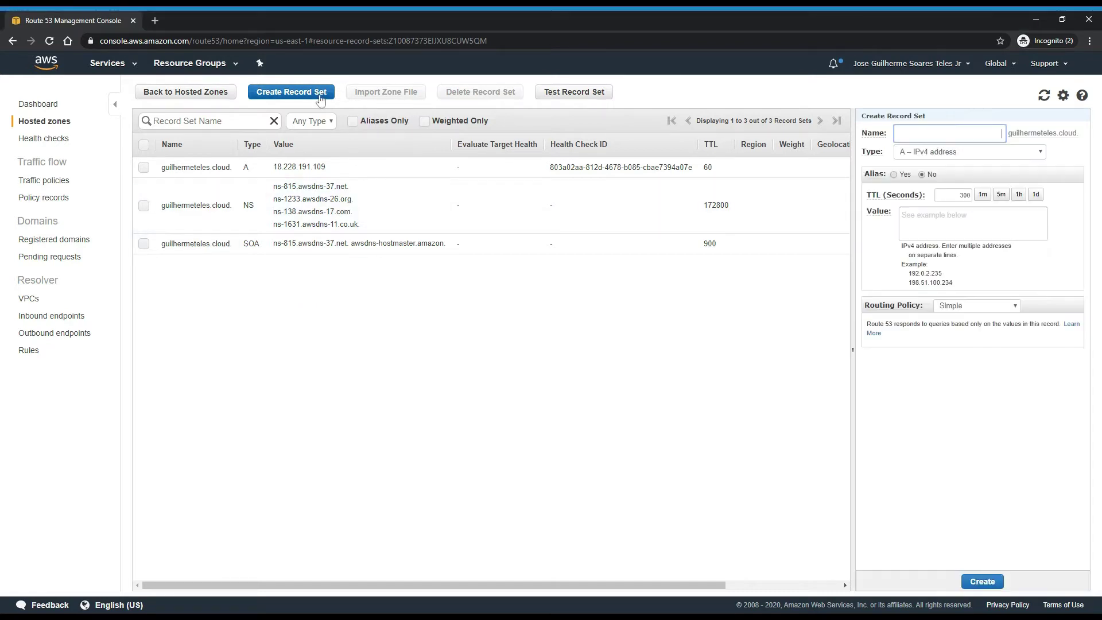
{"action": "left_click", "coordinate": [981, 213]}
{"action": "type", "text": "13.239.56.239"}
{"action": "left_click", "coordinate": [983, 194]}
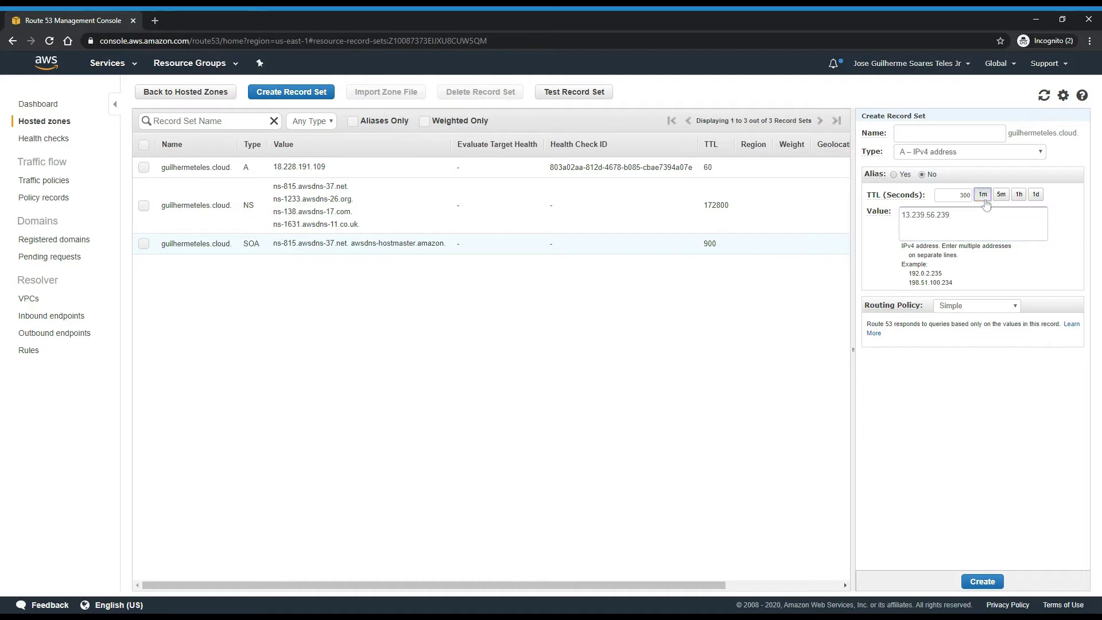
{"action": "left_click", "coordinate": [954, 305]}
{"action": "left_click", "coordinate": [955, 319]}
Step: Set the Set ID to Sydney, associate the Sydney health check, and create the record set
{"action": "left_click", "coordinate": [979, 335]}
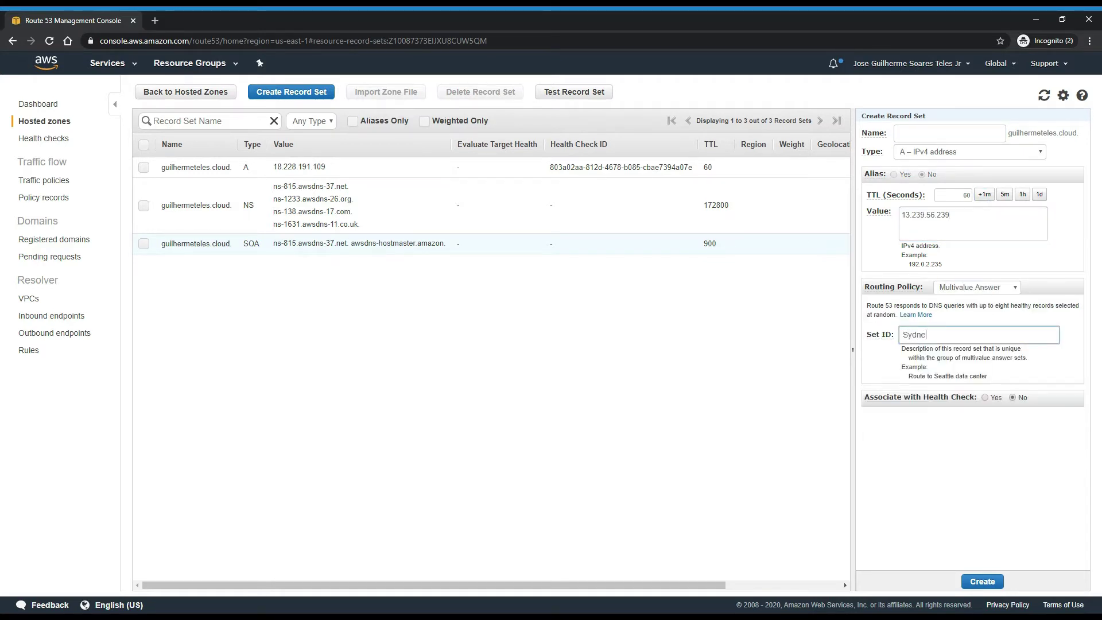
{"action": "left_click", "coordinate": [988, 396]}
{"action": "left_click", "coordinate": [987, 399]}
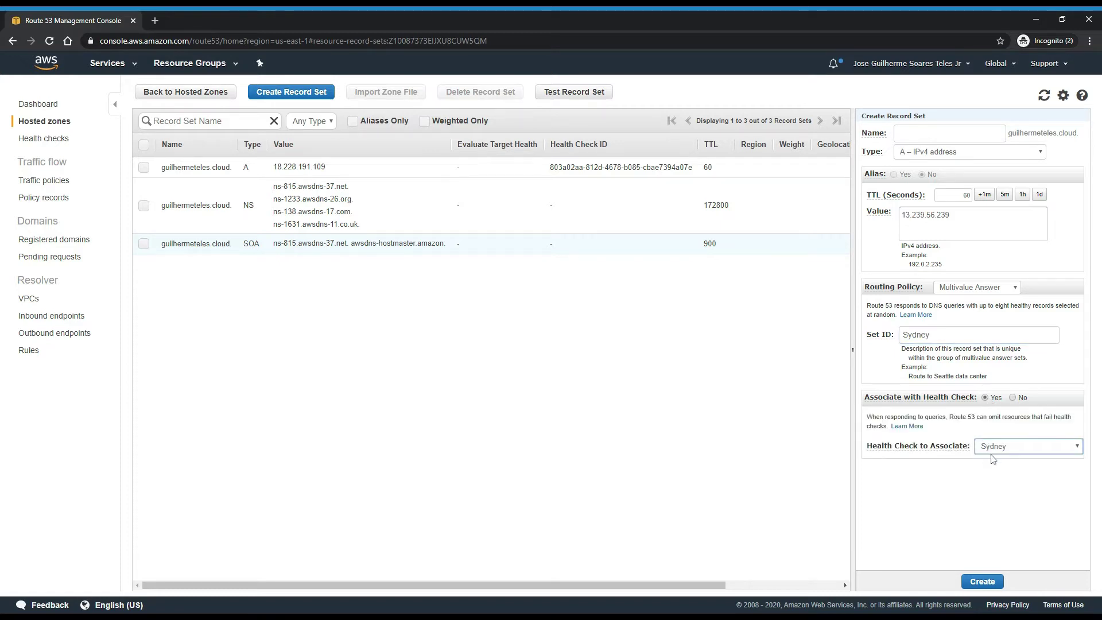
{"action": "left_click", "coordinate": [983, 581]}
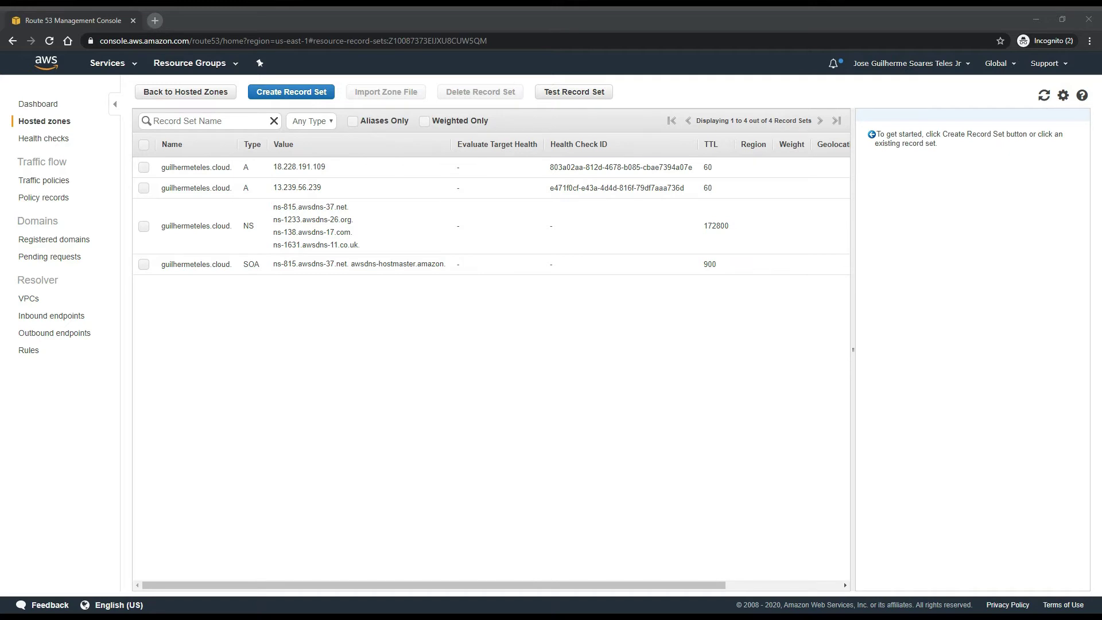
Step: Load the registered .cloud domain's website in a new browser tab
{"action": "left_click", "coordinate": [163, 15]}
{"action": "type", "text": "guilhermeteles.cloud"}
{"action": "key", "text": "Return"}
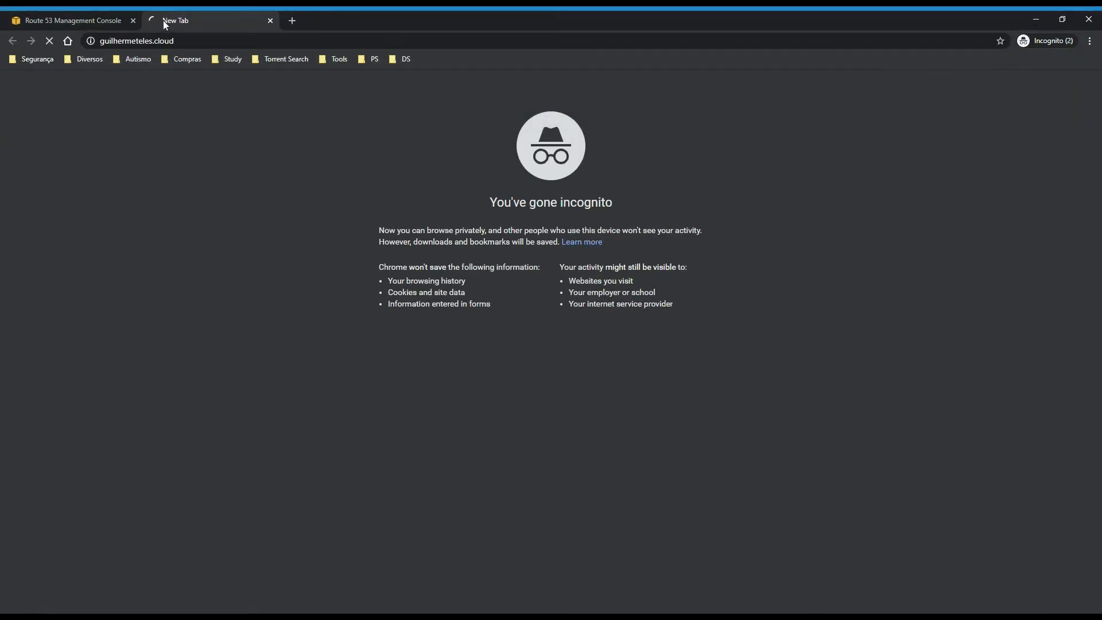
Step: Return to the AWS console and open the EC2 instances list for the South America (São Paulo) region
{"action": "left_click", "coordinate": [98, 17]}
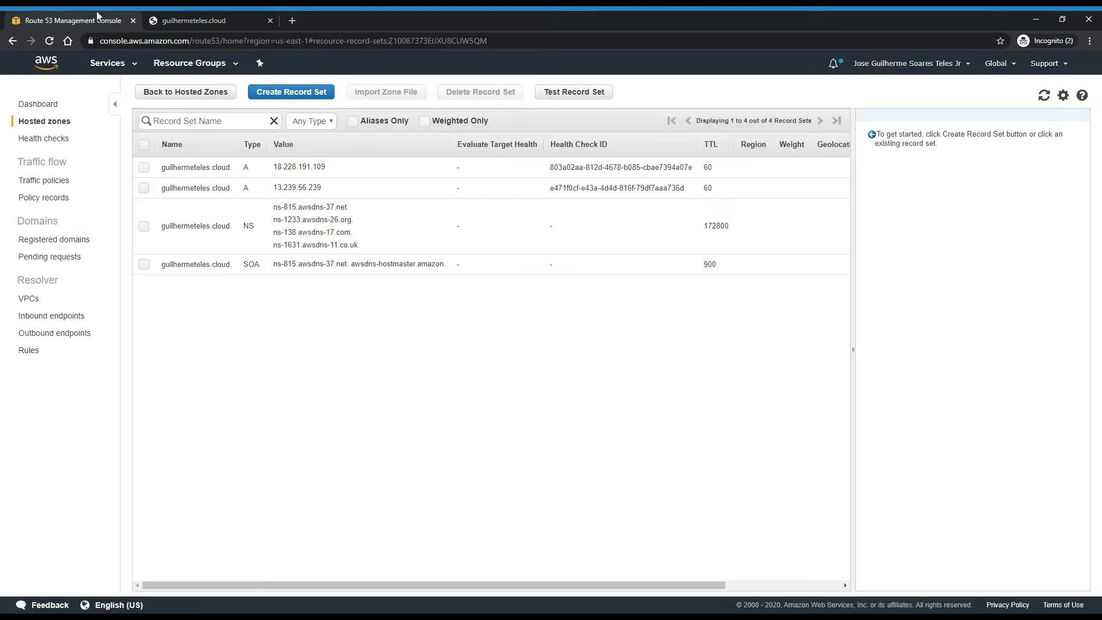
{"action": "left_click", "coordinate": [120, 64]}
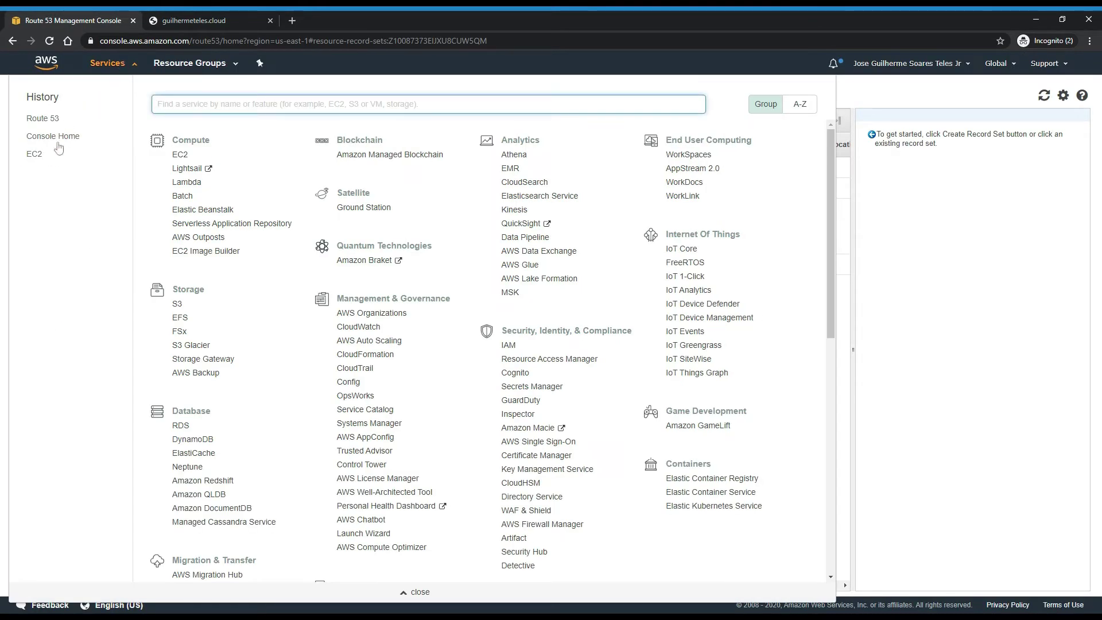
{"action": "left_click", "coordinate": [34, 155]}
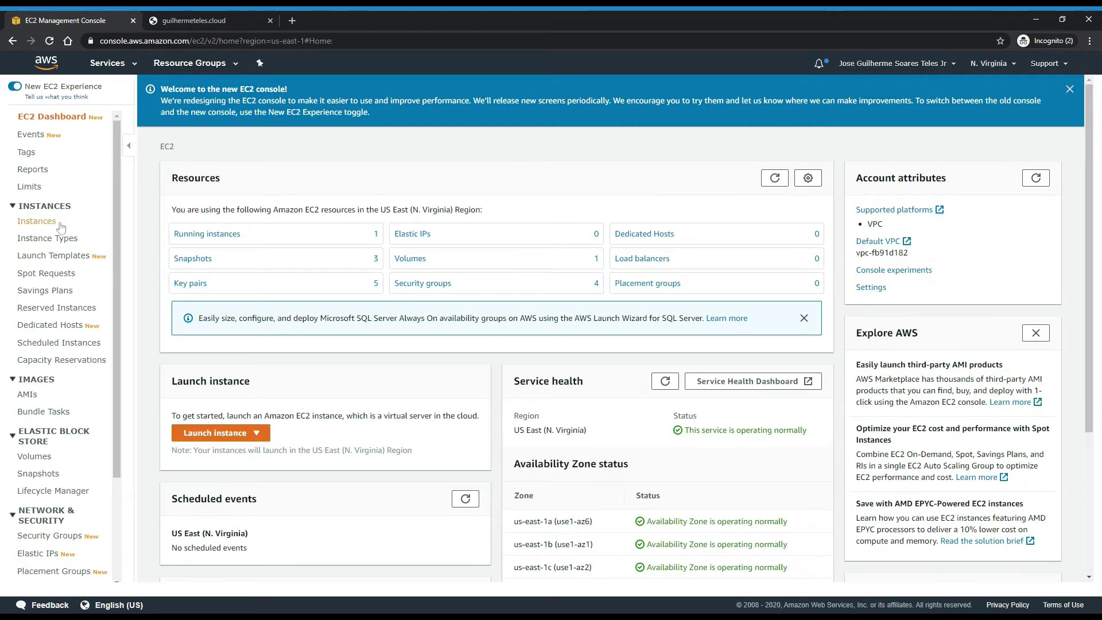
{"action": "left_click", "coordinate": [39, 221]}
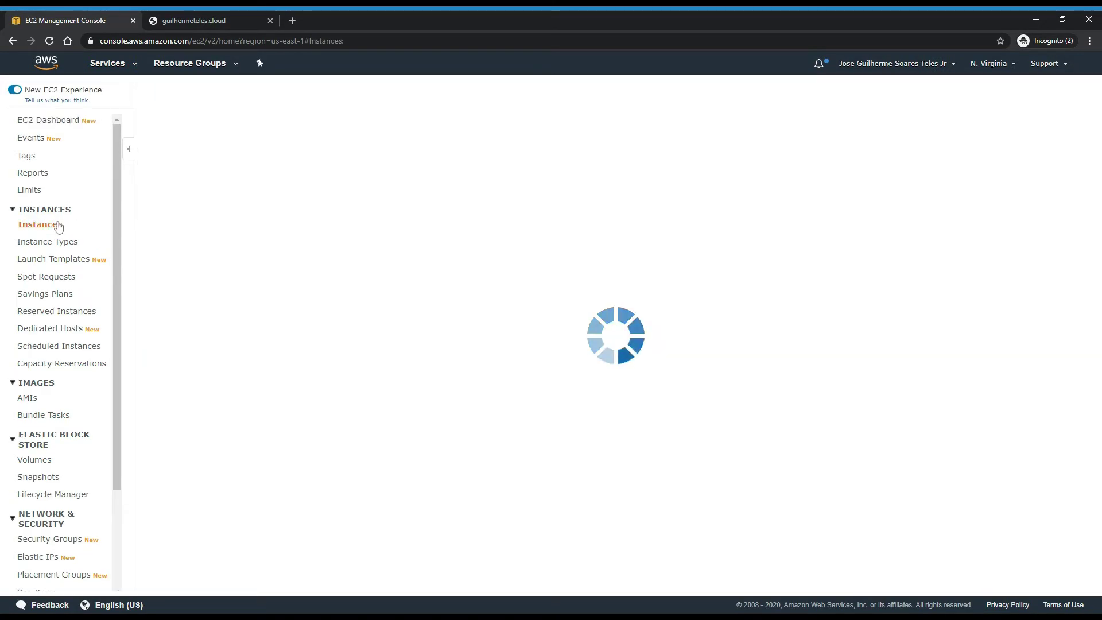
{"action": "left_click", "coordinate": [979, 64]}
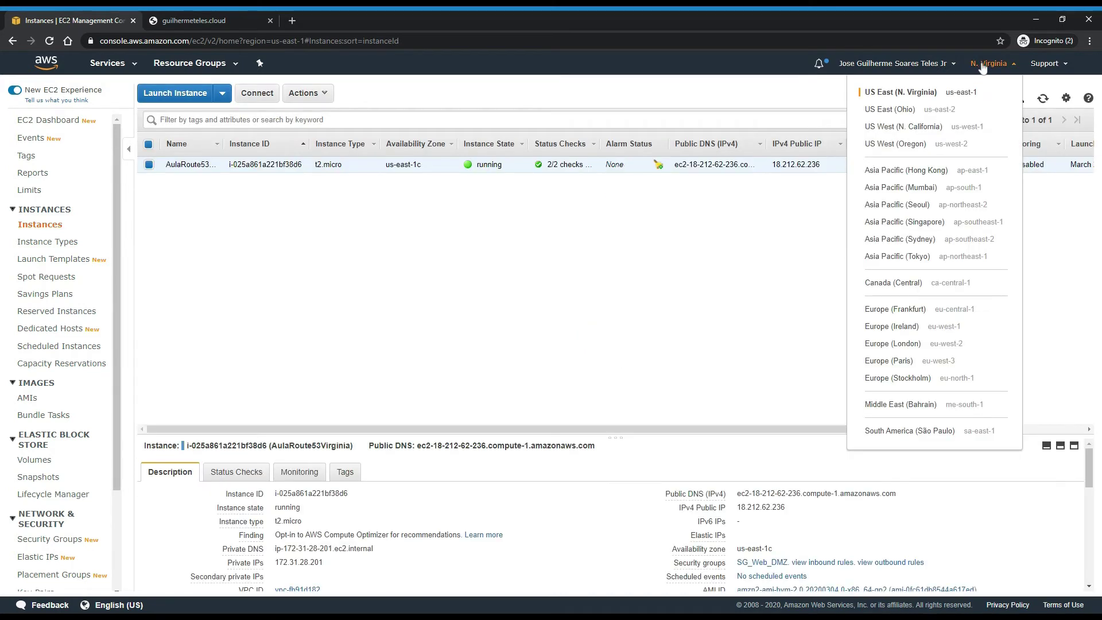
{"action": "left_click", "coordinate": [946, 433]}
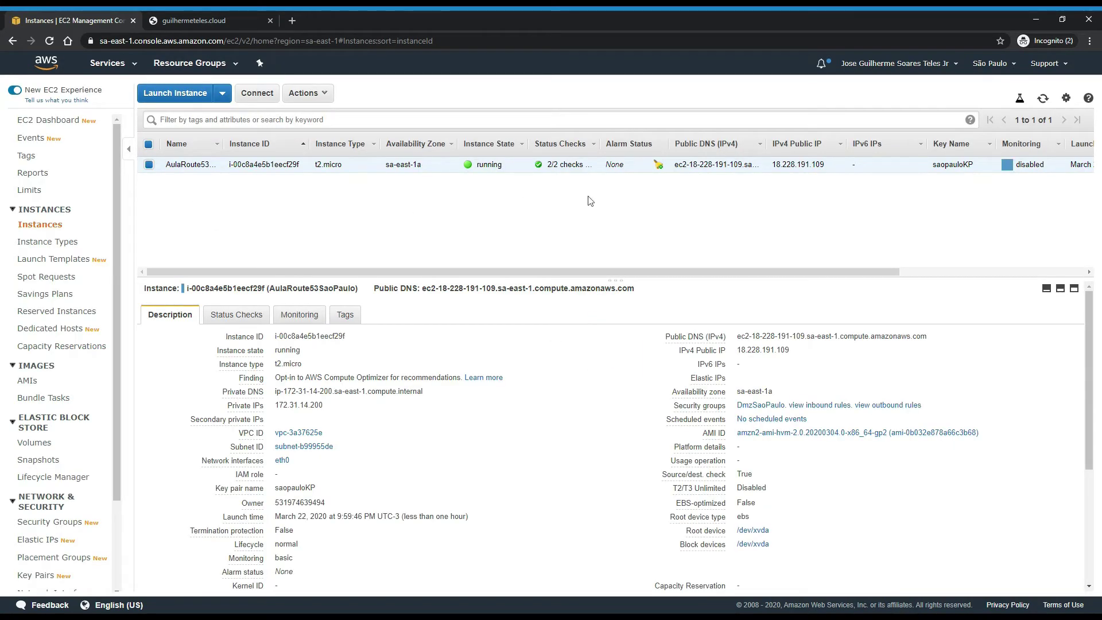
Step: Terminate the AulaRoute53SaoPaulo instance
{"action": "left_click", "coordinate": [304, 93]}
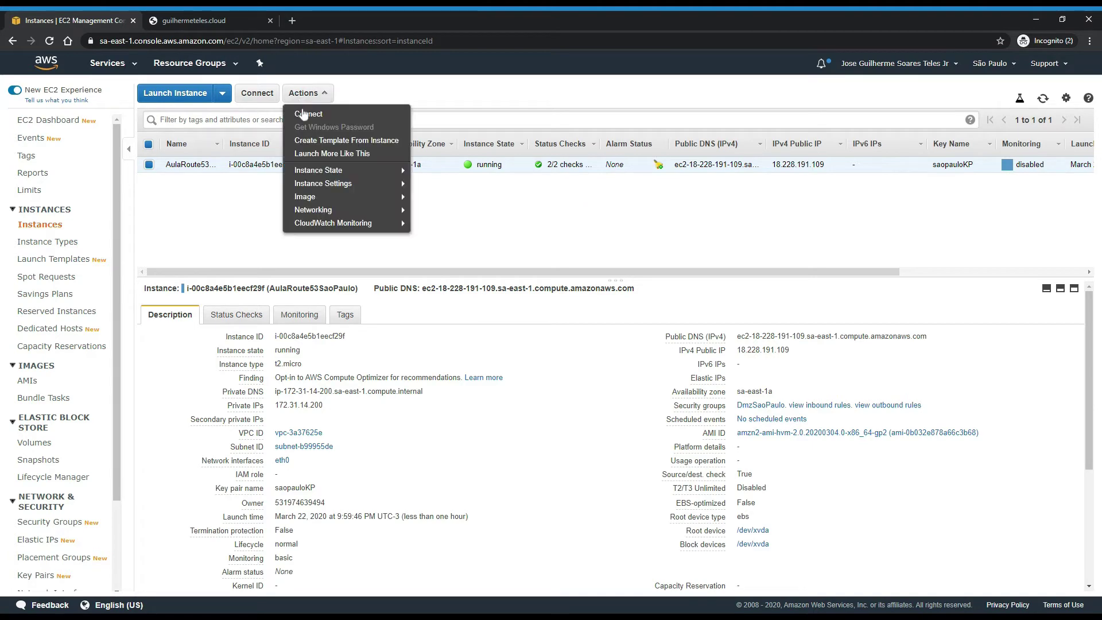
{"action": "mouse_move", "coordinate": [349, 173]}
{"action": "left_click", "coordinate": [439, 227]}
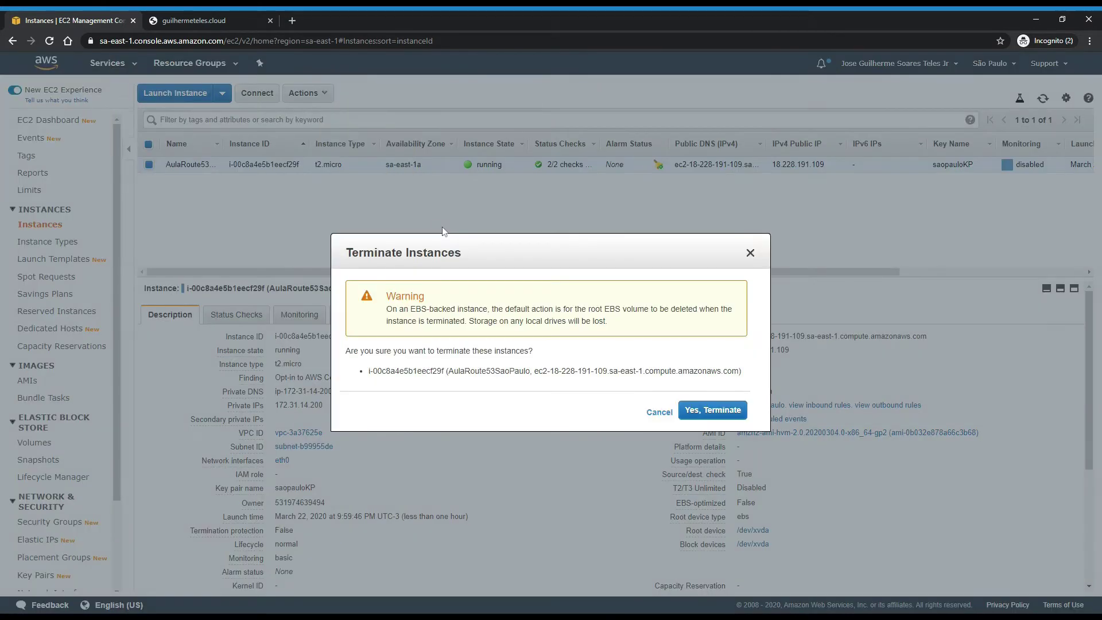
{"action": "left_click", "coordinate": [712, 410]}
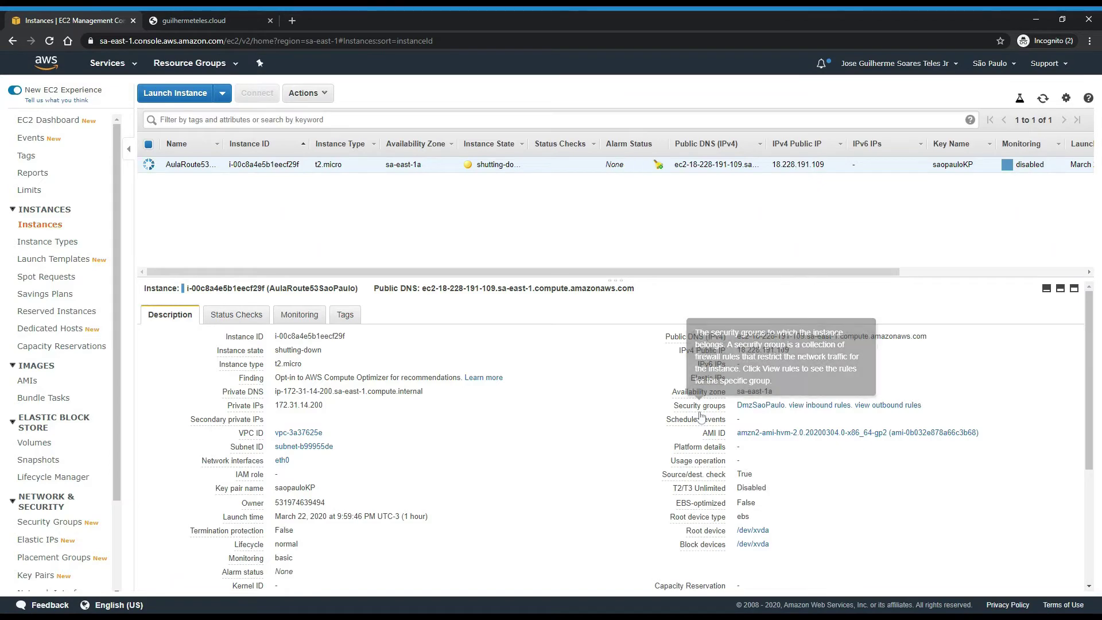
Step: Look at the website tab, return to the console, and open the Route 53 health checks in a separate browser tab
{"action": "left_click", "coordinate": [198, 20]}
{"action": "left_click", "coordinate": [100, 21]}
{"action": "left_click", "coordinate": [107, 63]}
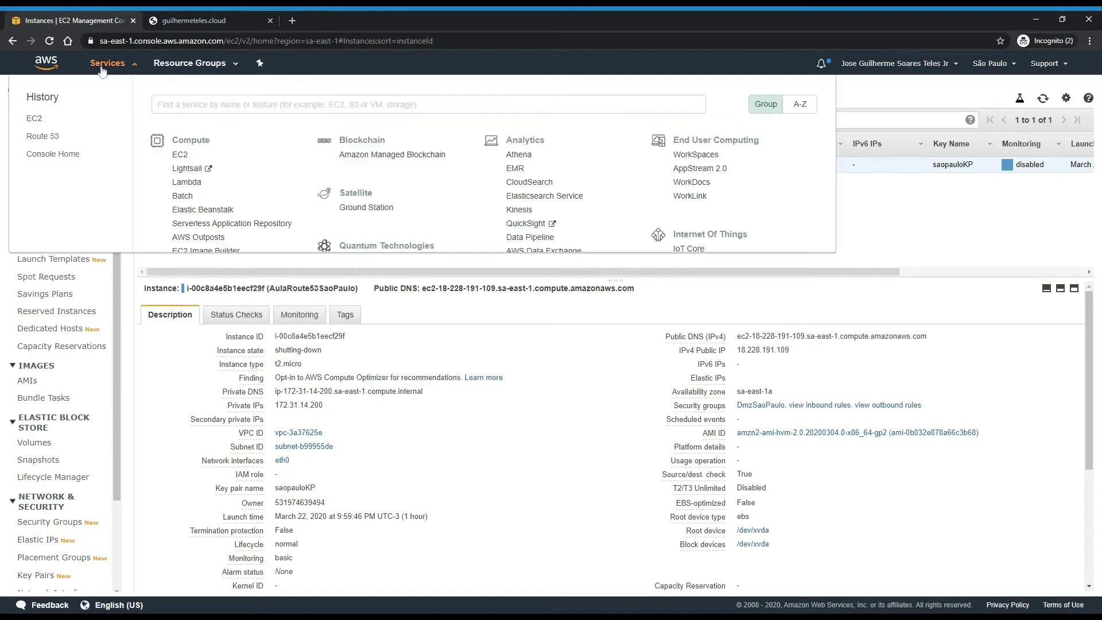
{"action": "middle_click", "coordinate": [43, 136]}
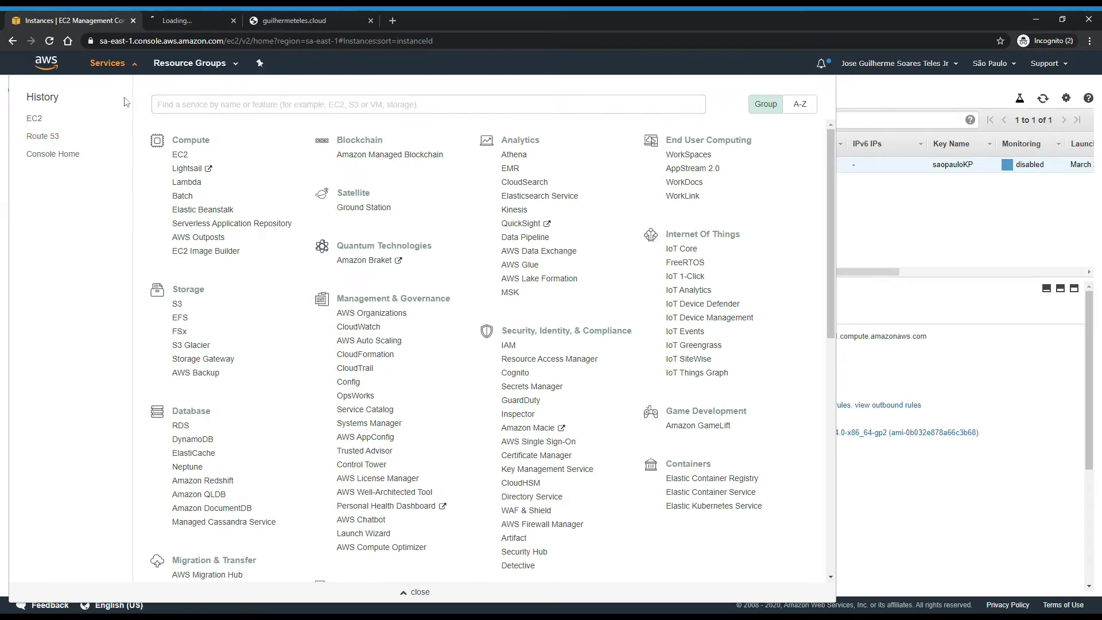
{"action": "left_click", "coordinate": [208, 20]}
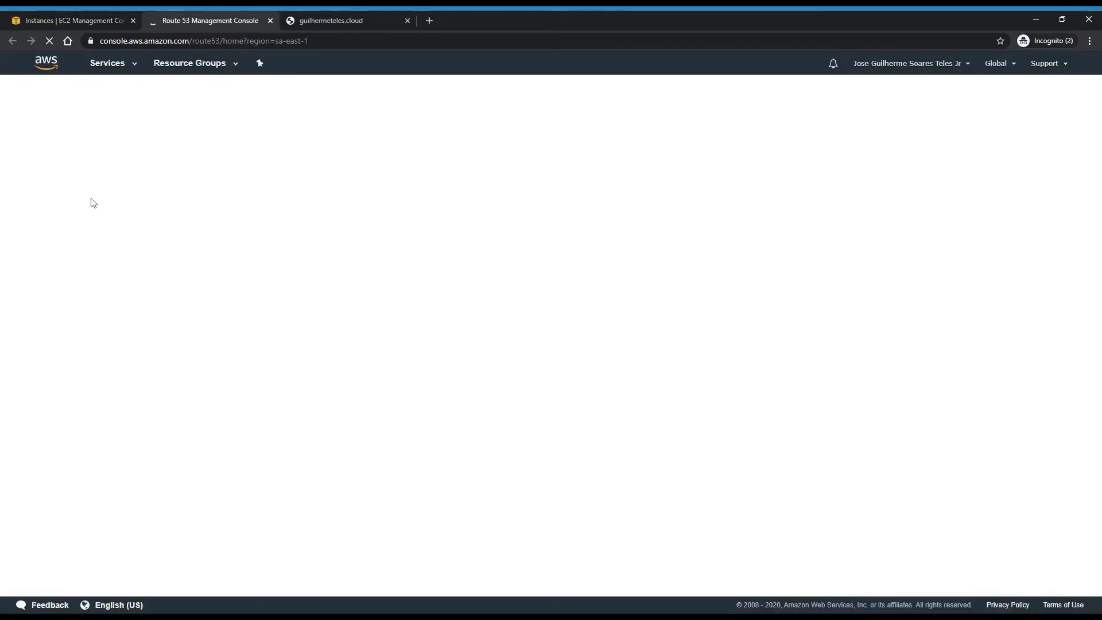
{"action": "left_click", "coordinate": [53, 141]}
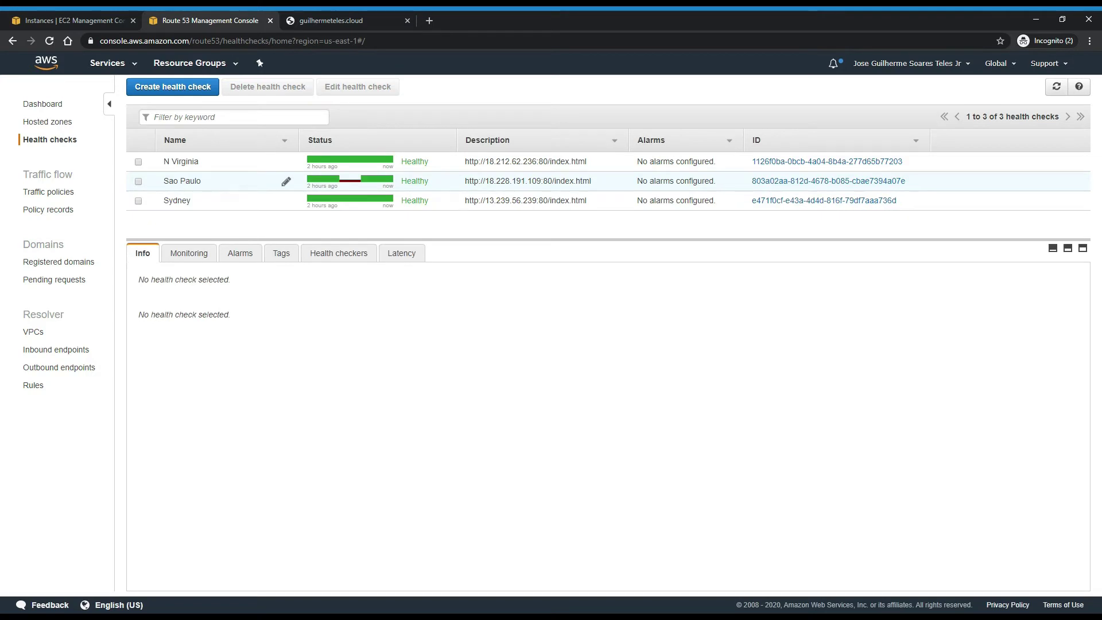
Step: Examine the Sao Paulo health check's details and refresh the health check list to check its status
{"action": "left_click", "coordinate": [139, 182]}
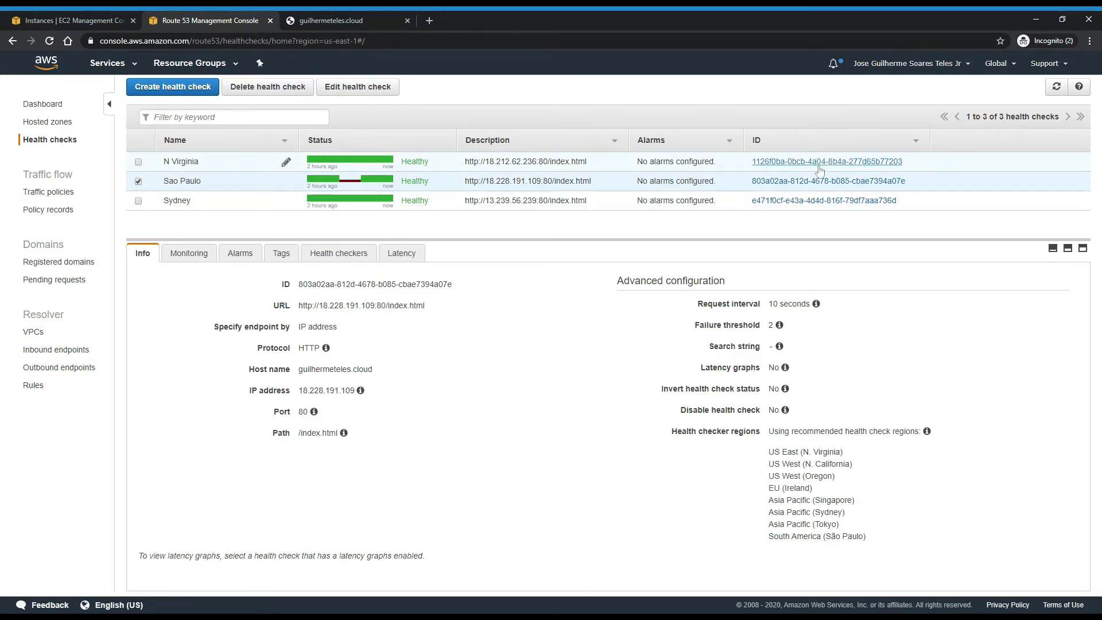
{"action": "left_click", "coordinate": [1057, 86]}
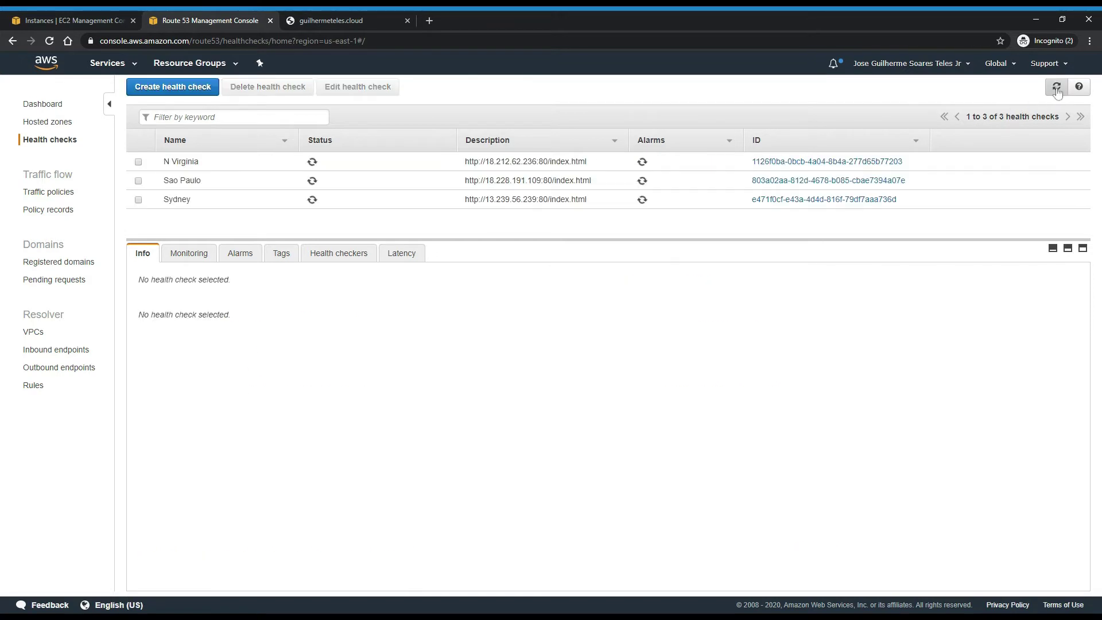
{"action": "left_click", "coordinate": [1058, 88]}
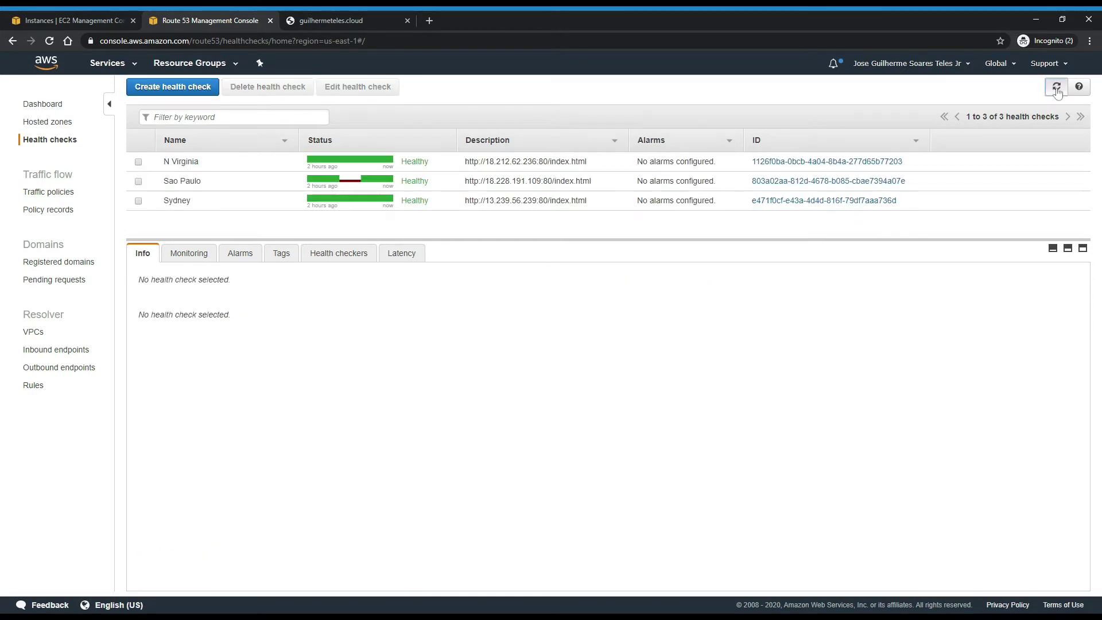
{"action": "left_click", "coordinate": [1058, 89]}
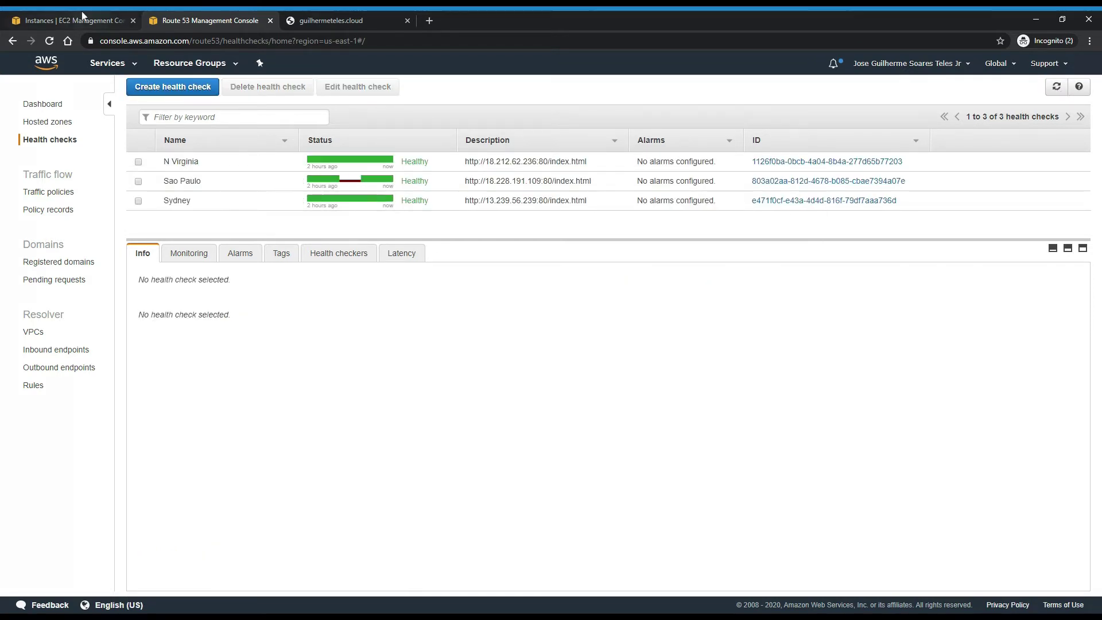
Step: Return to the EC2 instances list and refresh it to check the AulaRoute53SaoPaulo instance's state
{"action": "left_click", "coordinate": [82, 18]}
{"action": "left_click", "coordinate": [983, 219]}
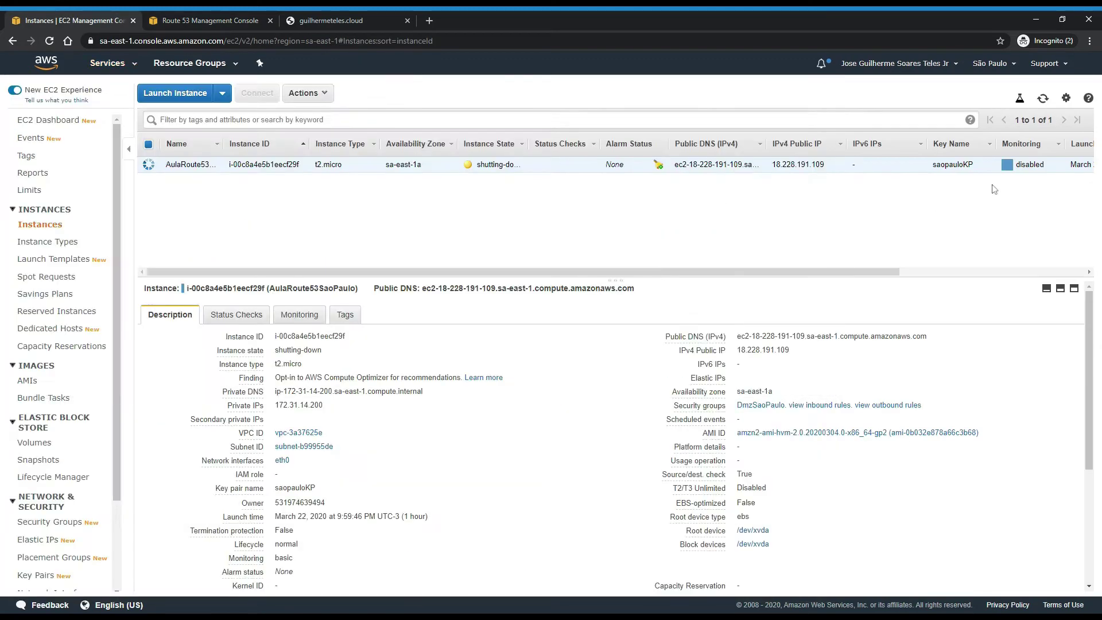
{"action": "left_click", "coordinate": [1043, 103]}
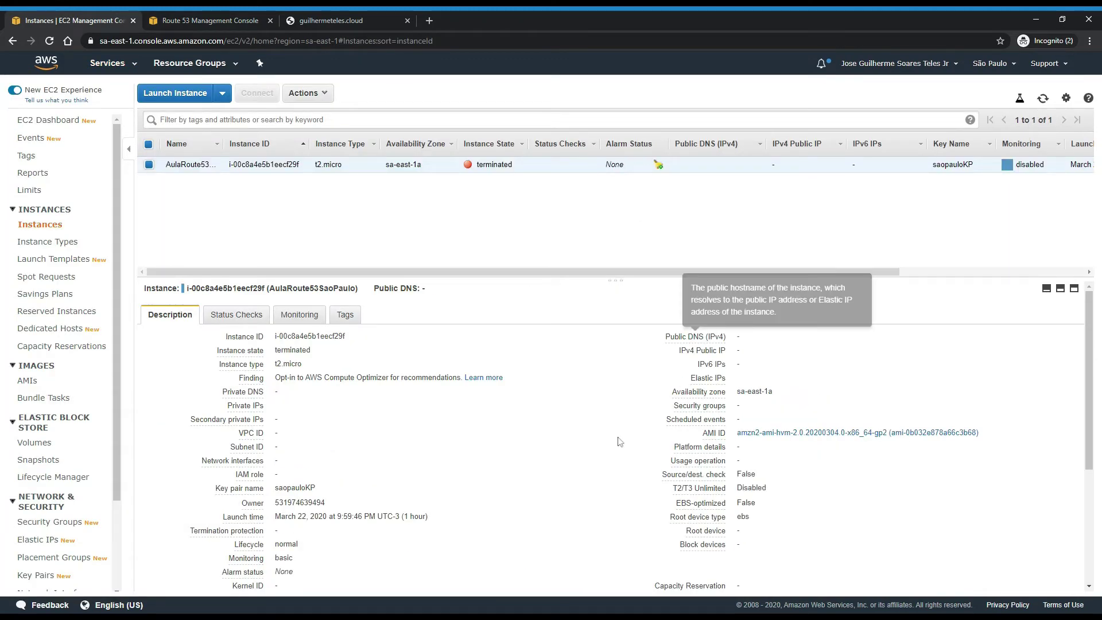
Step: Refresh the Route 53 health check list, and reload the website to see which server responds
{"action": "left_click", "coordinate": [193, 22]}
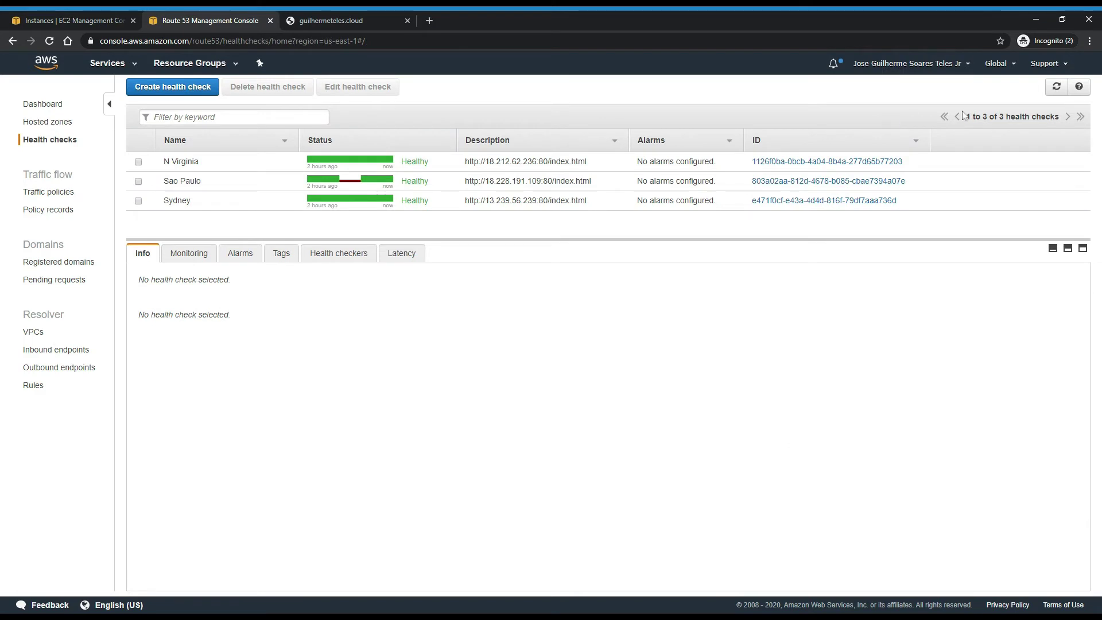
{"action": "left_click", "coordinate": [1057, 88]}
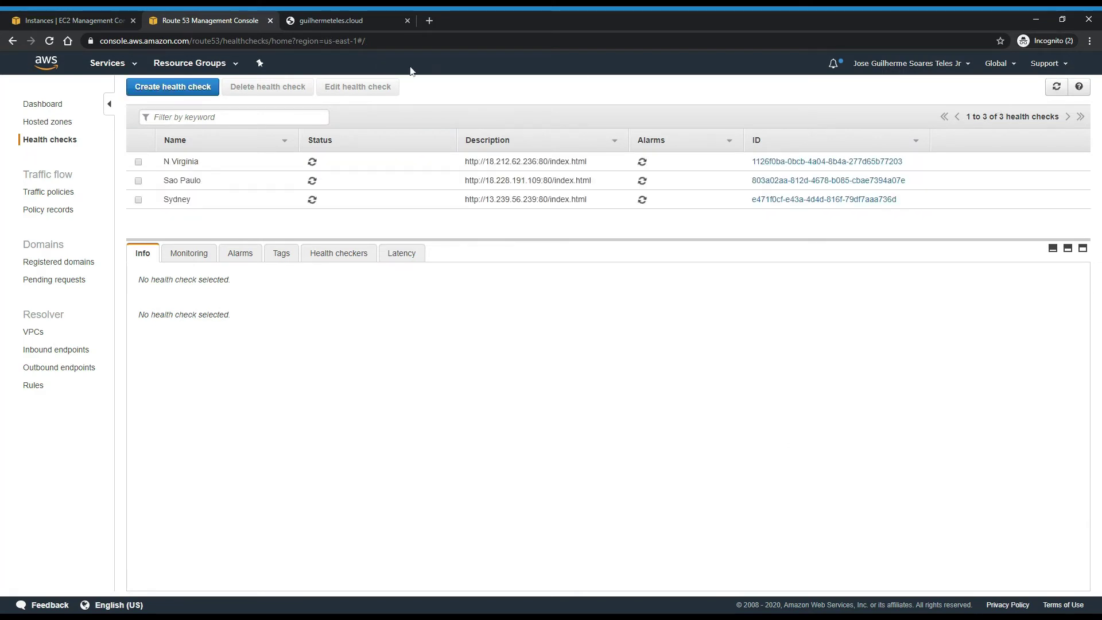
{"action": "left_click", "coordinate": [359, 20]}
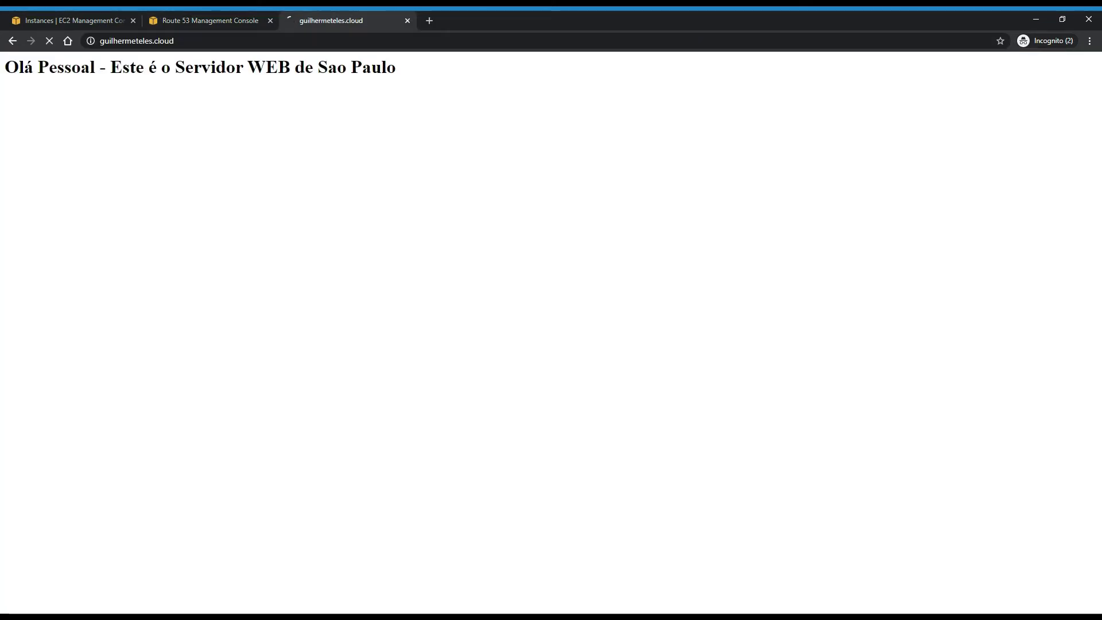
{"action": "key", "text": "F5"}
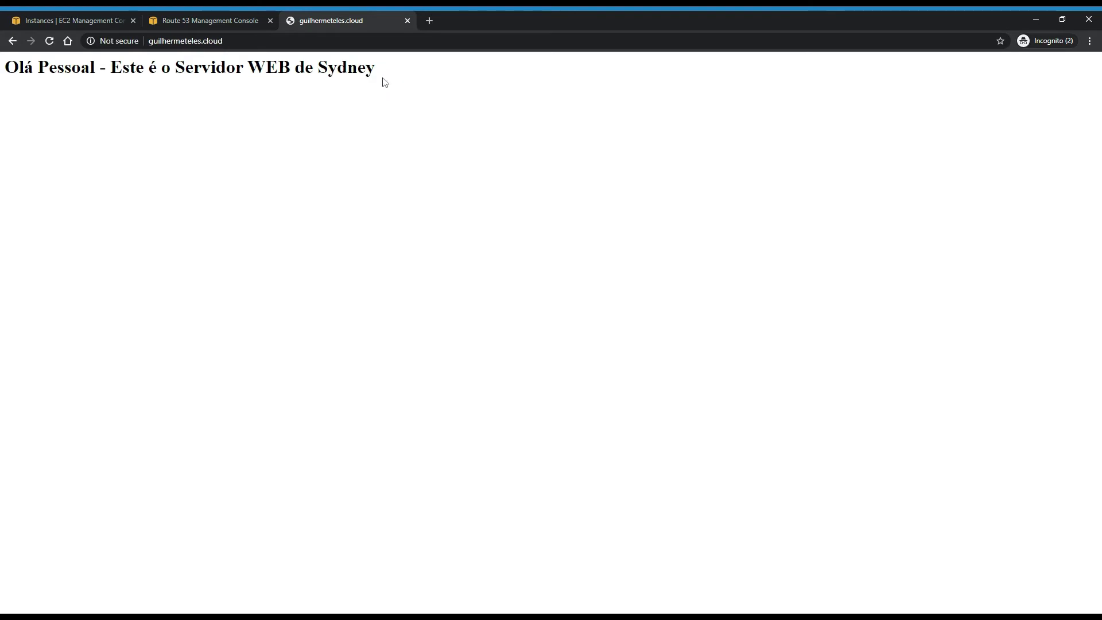
Step: Refresh the Route 53 health checks again and examine the Sao Paulo check's alarms and monitoring graphs
{"action": "left_click", "coordinate": [218, 20]}
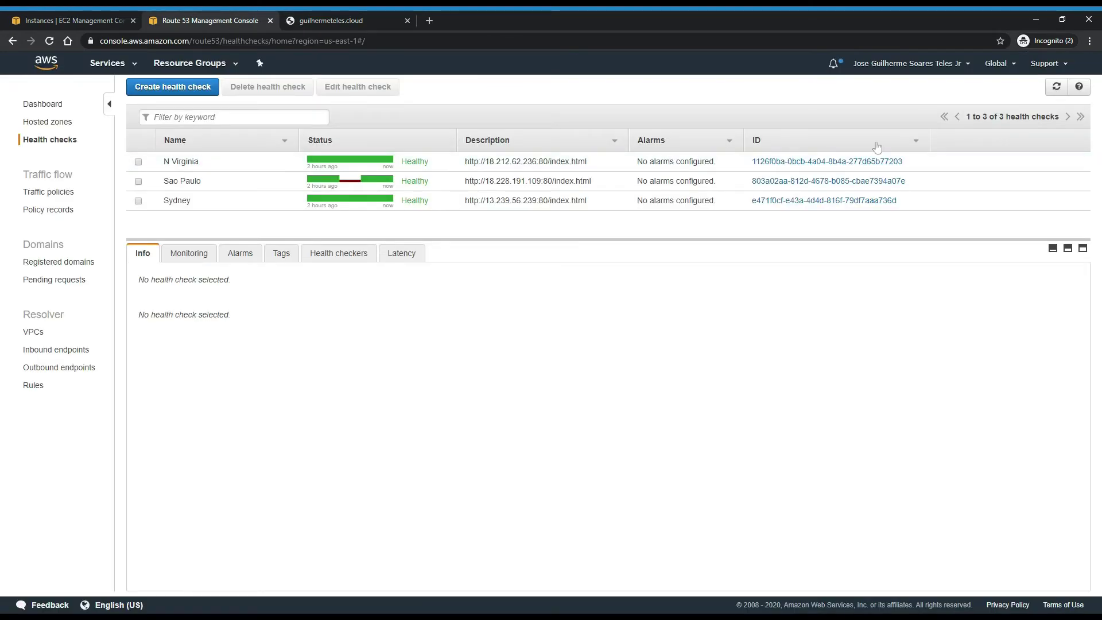
{"action": "left_click", "coordinate": [1057, 87]}
{"action": "left_click", "coordinate": [1056, 88]}
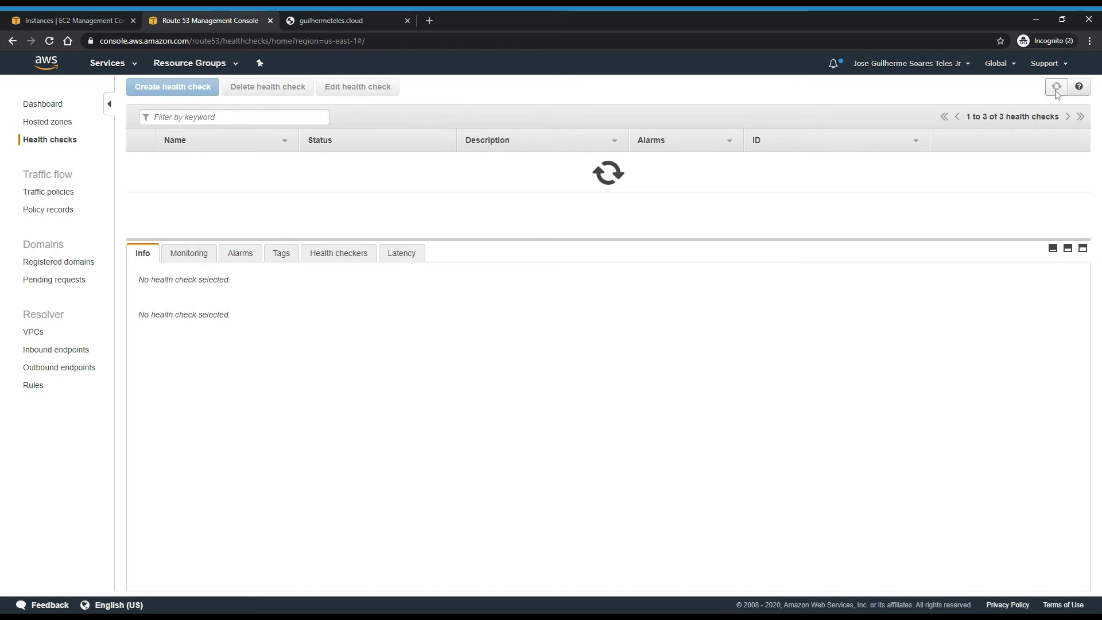
{"action": "left_click", "coordinate": [194, 258]}
{"action": "left_click", "coordinate": [241, 253]}
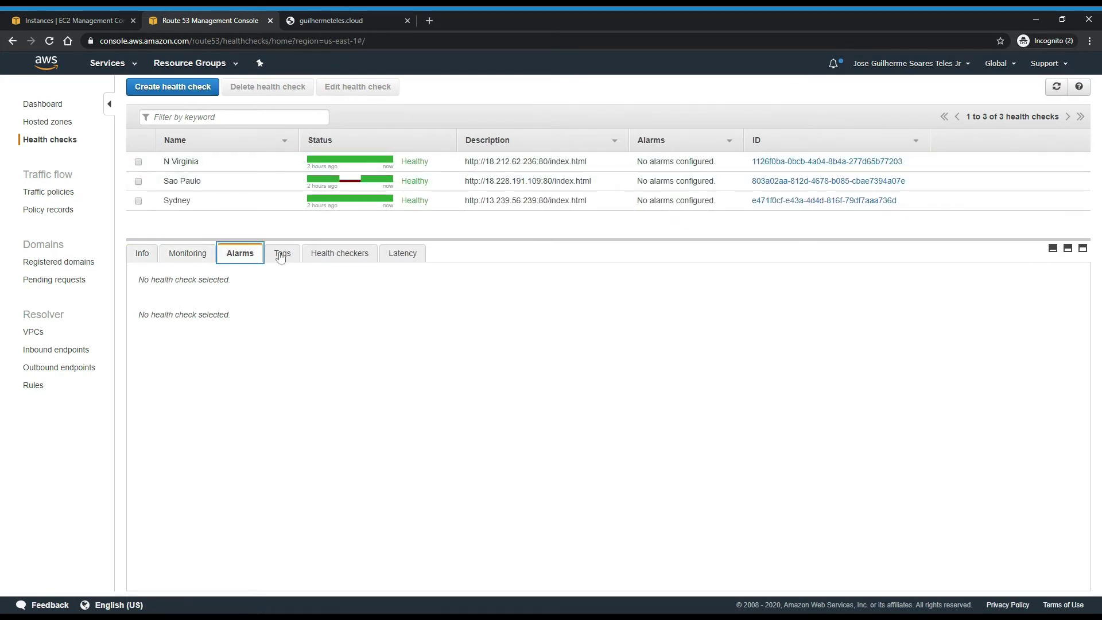
{"action": "left_click", "coordinate": [278, 180]}
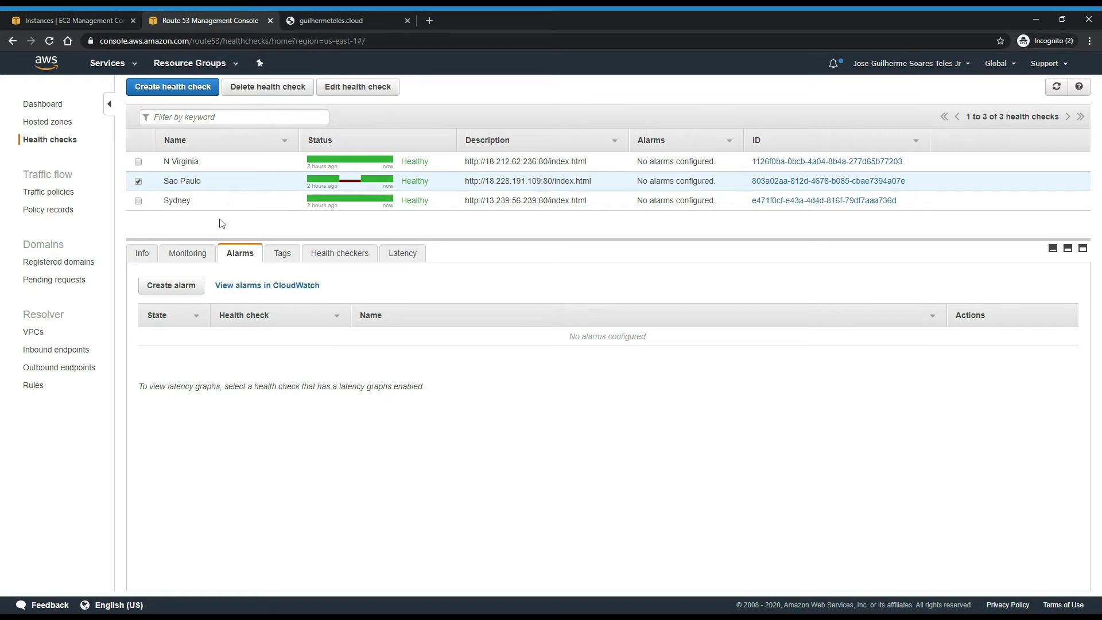
{"action": "left_click", "coordinate": [189, 253]}
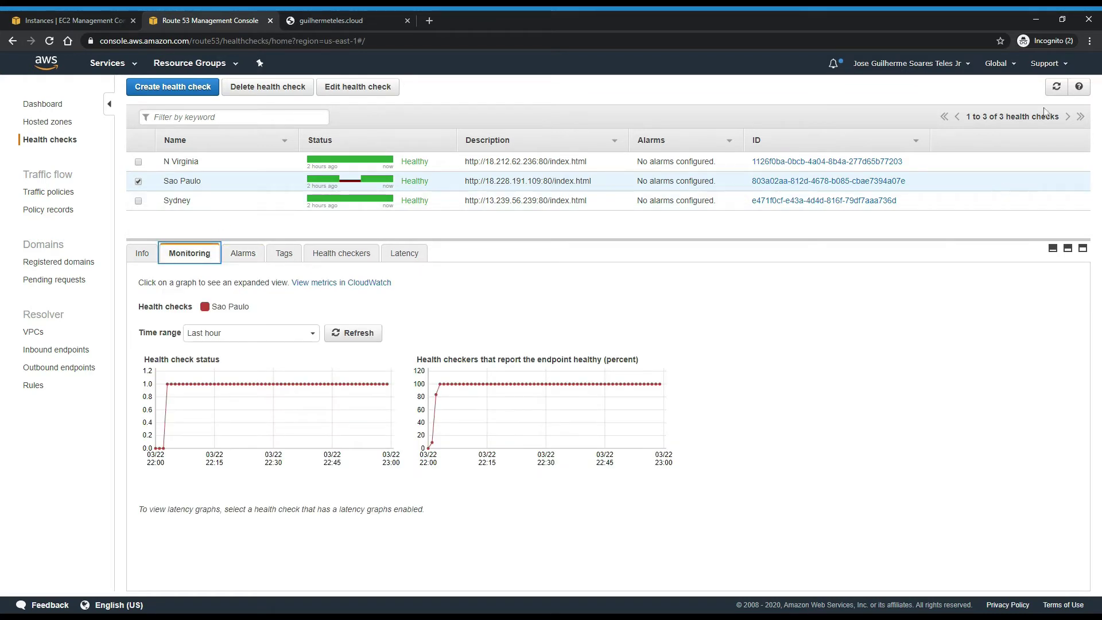
{"action": "left_click", "coordinate": [1056, 87]}
{"action": "left_click", "coordinate": [1057, 86]}
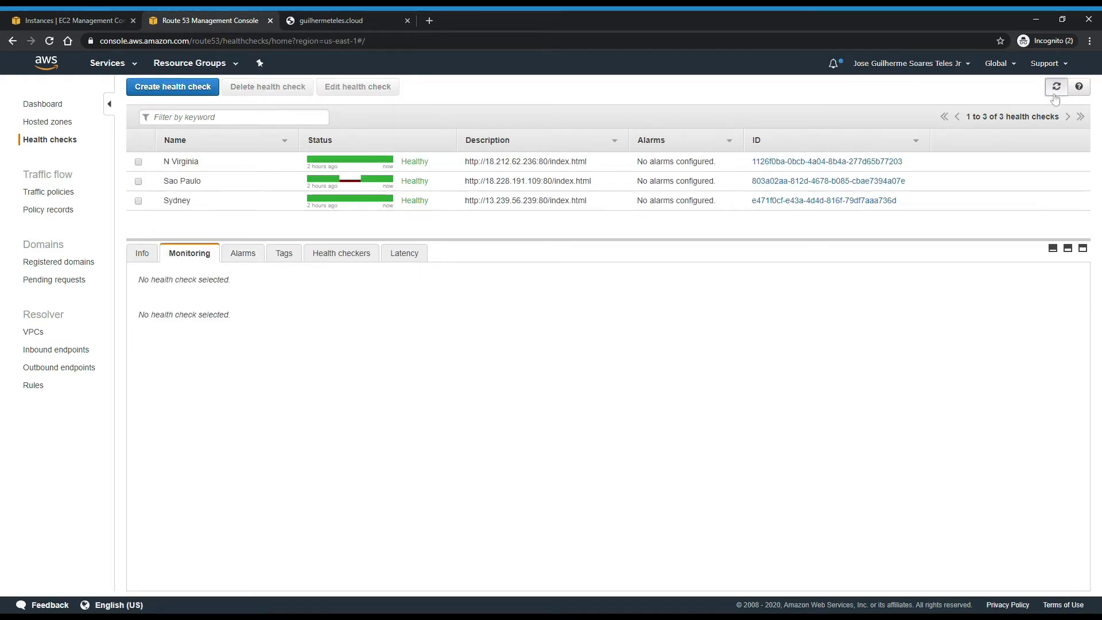
Step: Look at the website again, review the Sao Paulo health check's monitoring graphs, and refresh the health check list
{"action": "left_click", "coordinate": [299, 17]}
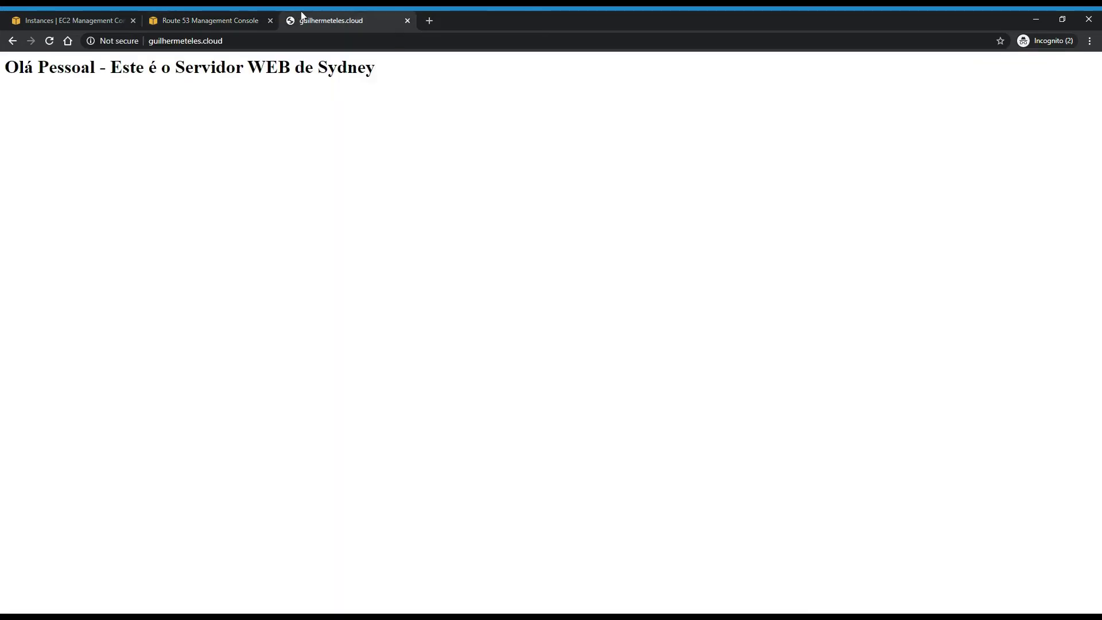
{"action": "left_click", "coordinate": [224, 20]}
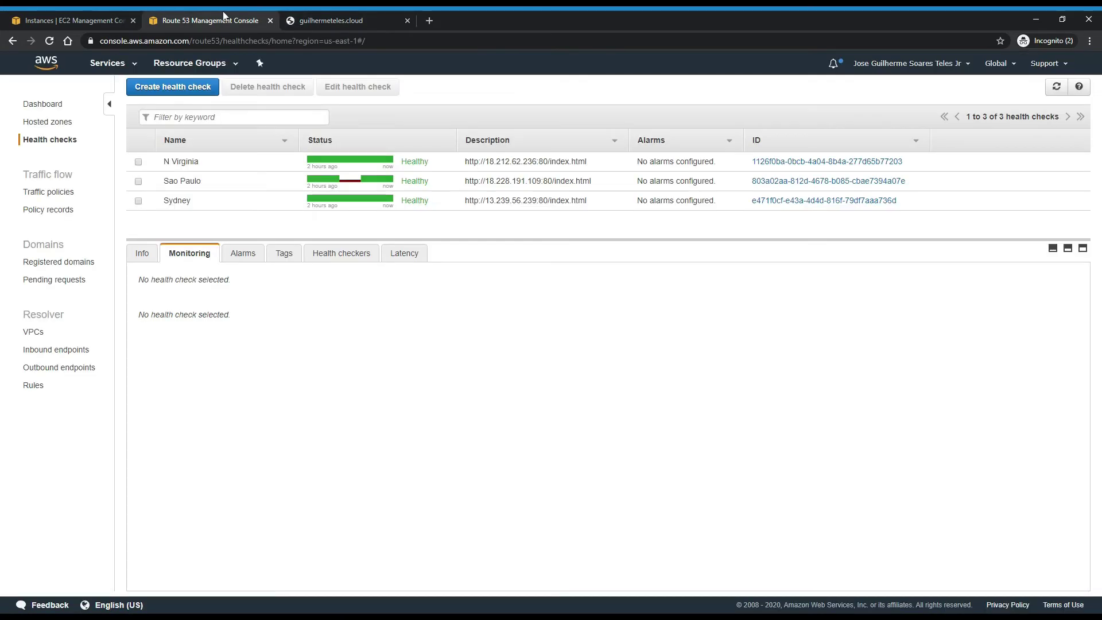
{"action": "left_click", "coordinate": [139, 181]}
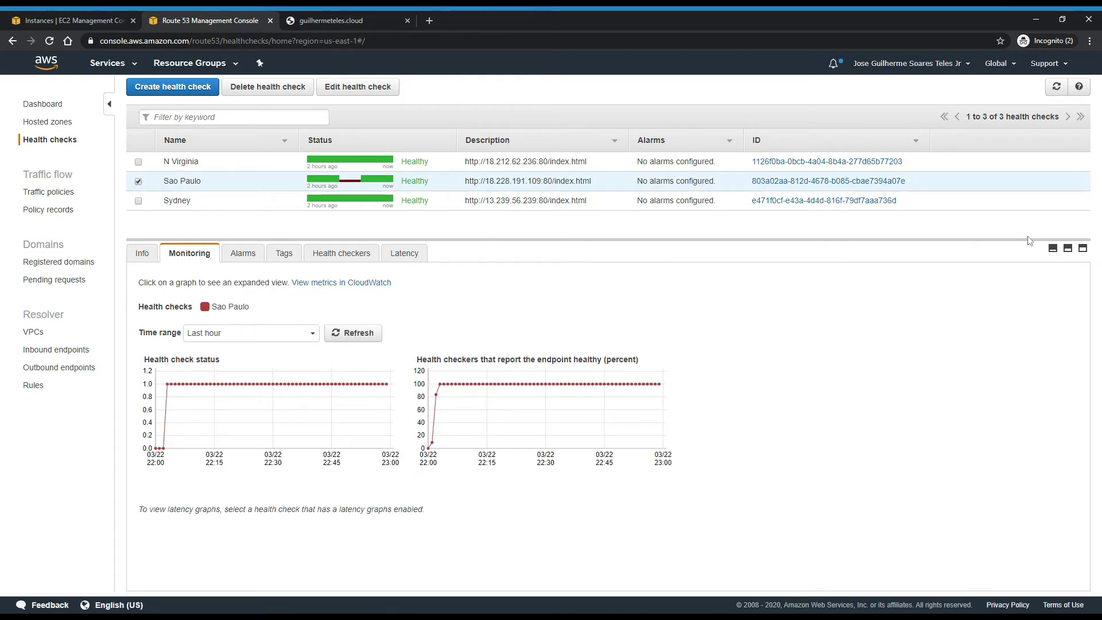
{"action": "left_click", "coordinate": [1050, 87]}
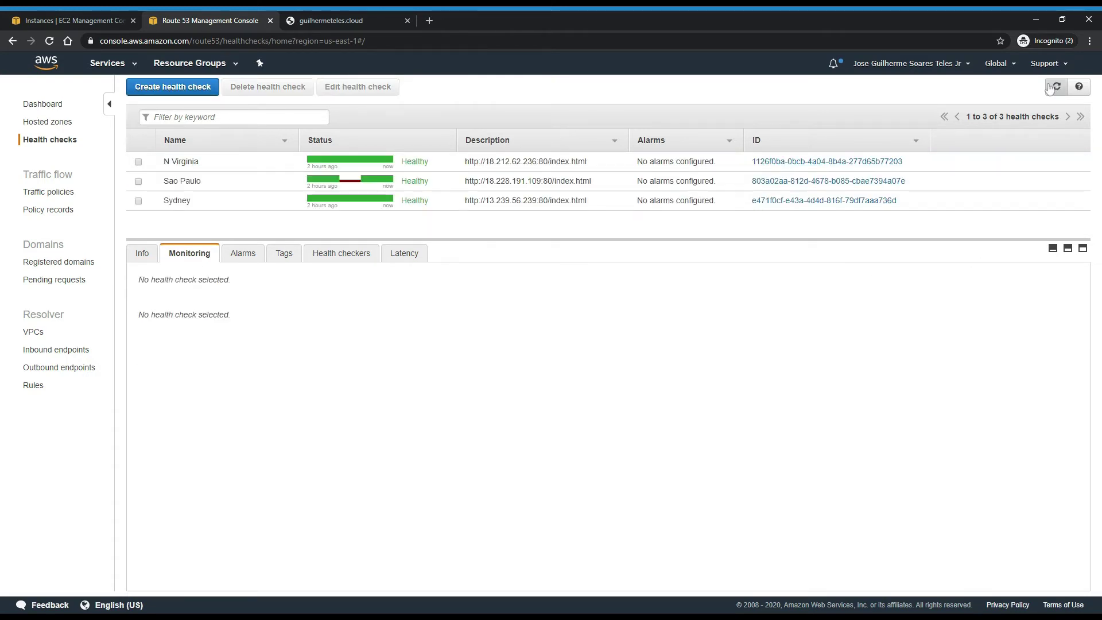
Step: Examine the Sao Paulo health check's results by health checker region, switching from current status to the last failed check
{"action": "left_click", "coordinate": [243, 253]}
{"action": "left_click", "coordinate": [330, 259]}
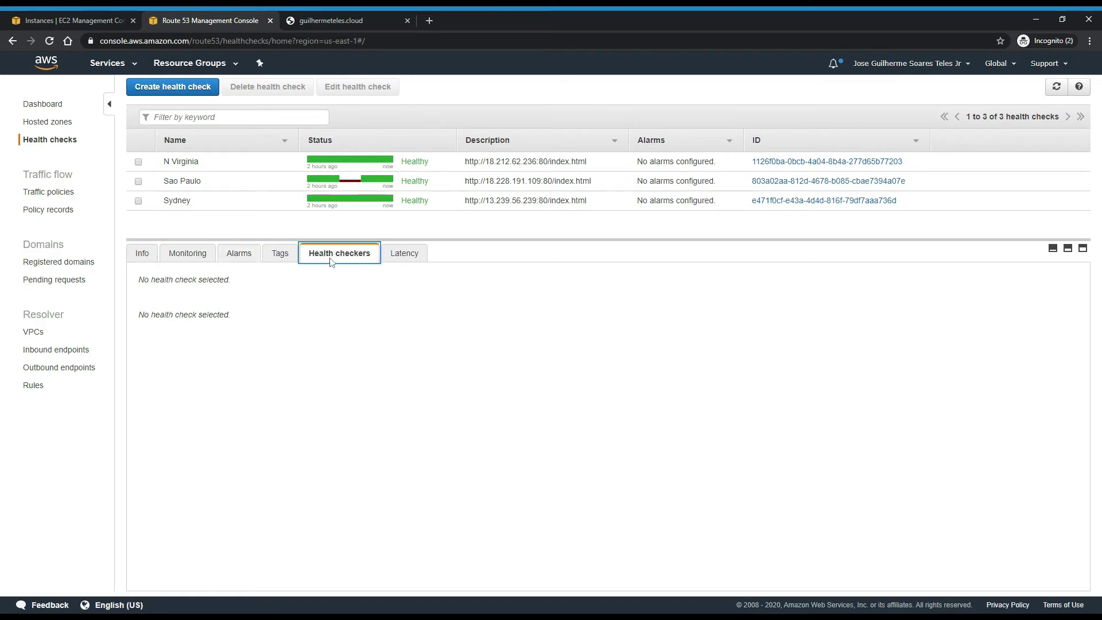
{"action": "left_click", "coordinate": [285, 181]}
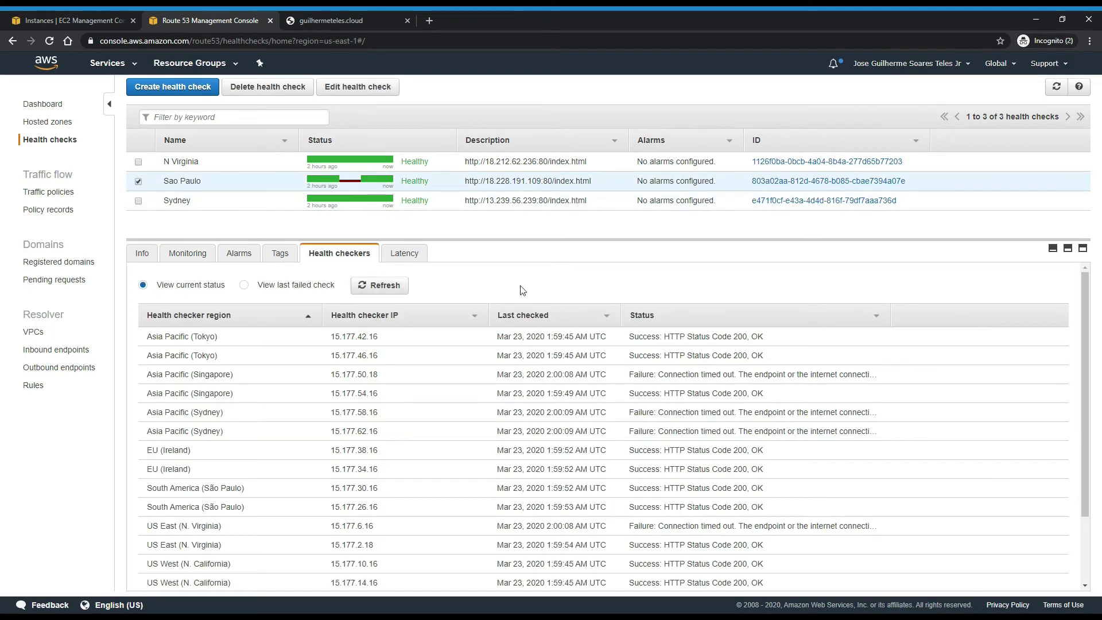
{"action": "left_click", "coordinate": [471, 413]}
{"action": "left_click", "coordinate": [471, 336]}
{"action": "left_click", "coordinate": [262, 290]}
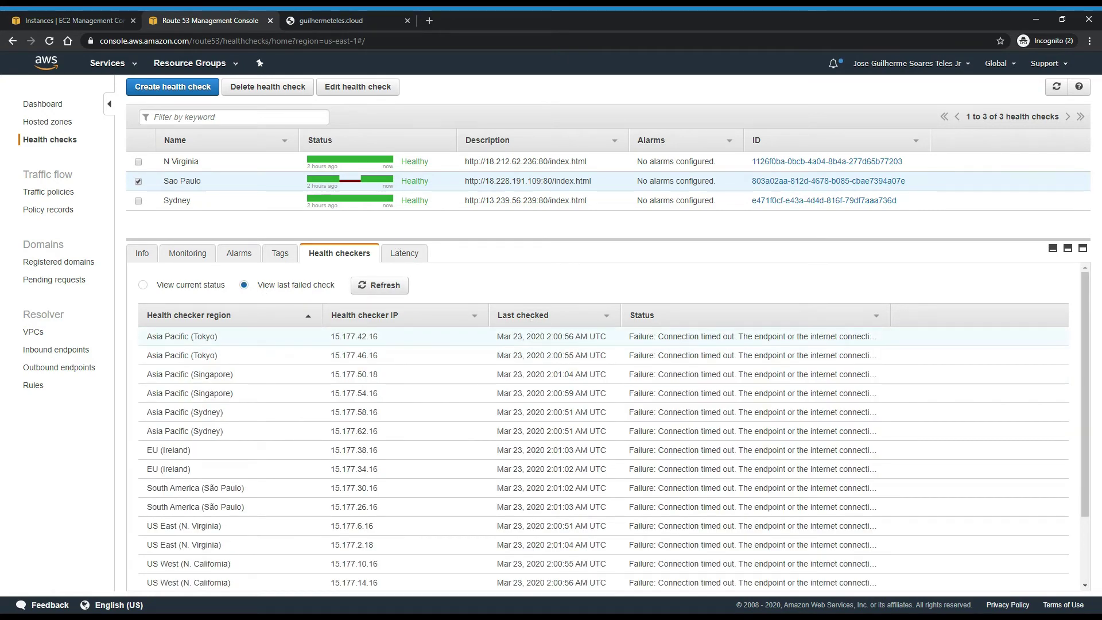
Step: Refresh the health check list, and review Sao Paulo's monitoring graphs and the current status from its health checkers
{"action": "left_click", "coordinate": [1057, 86]}
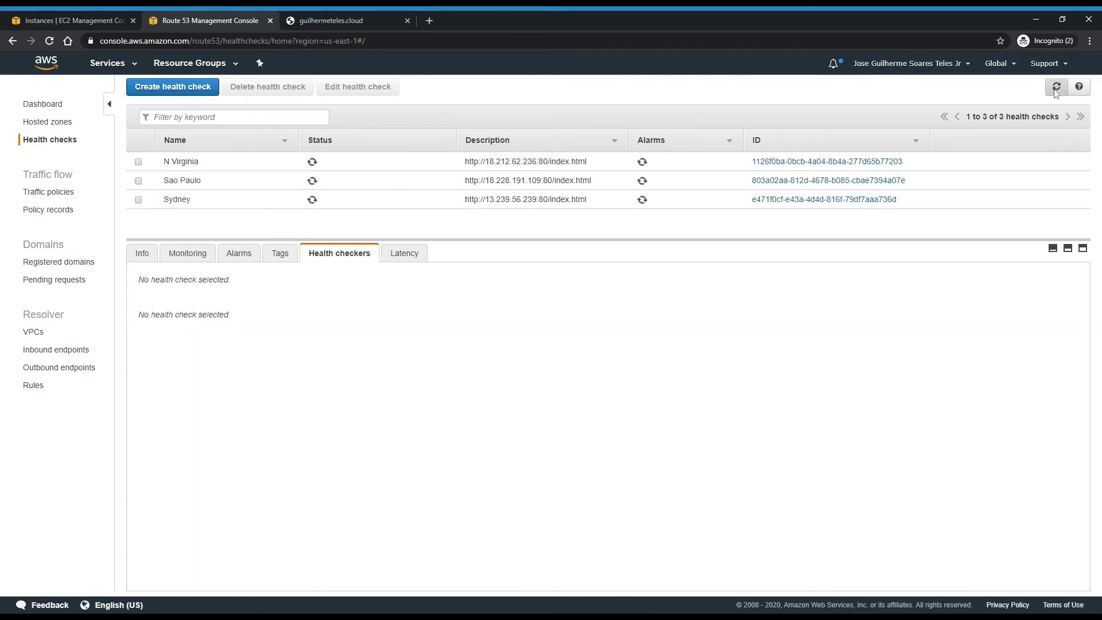
{"action": "left_click", "coordinate": [417, 185]}
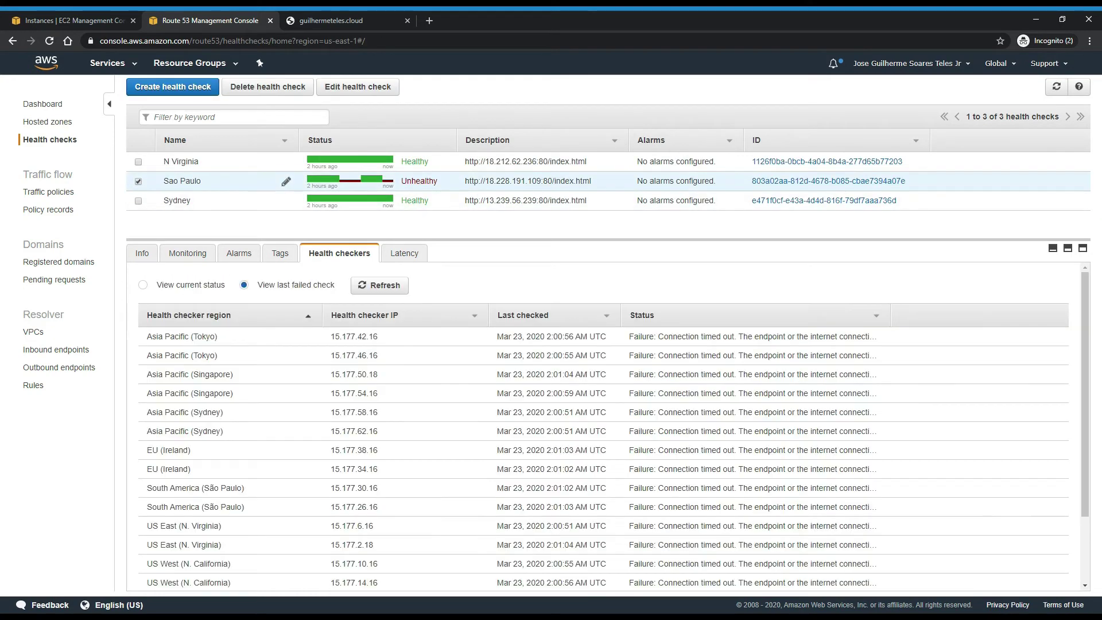
{"action": "left_click", "coordinate": [204, 261]}
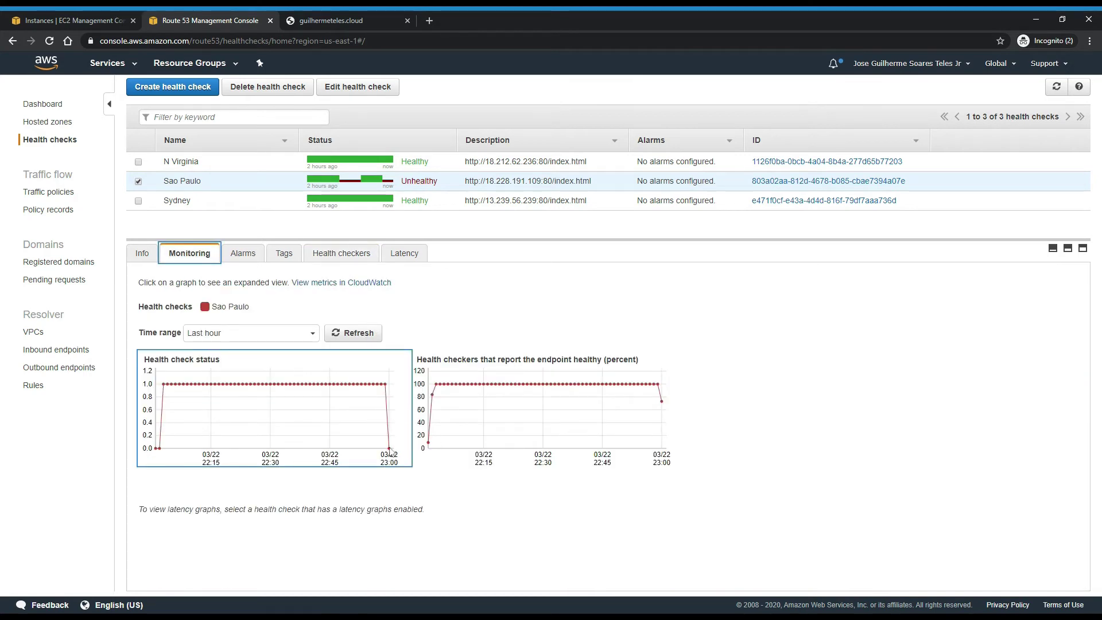
{"action": "left_click", "coordinate": [342, 256]}
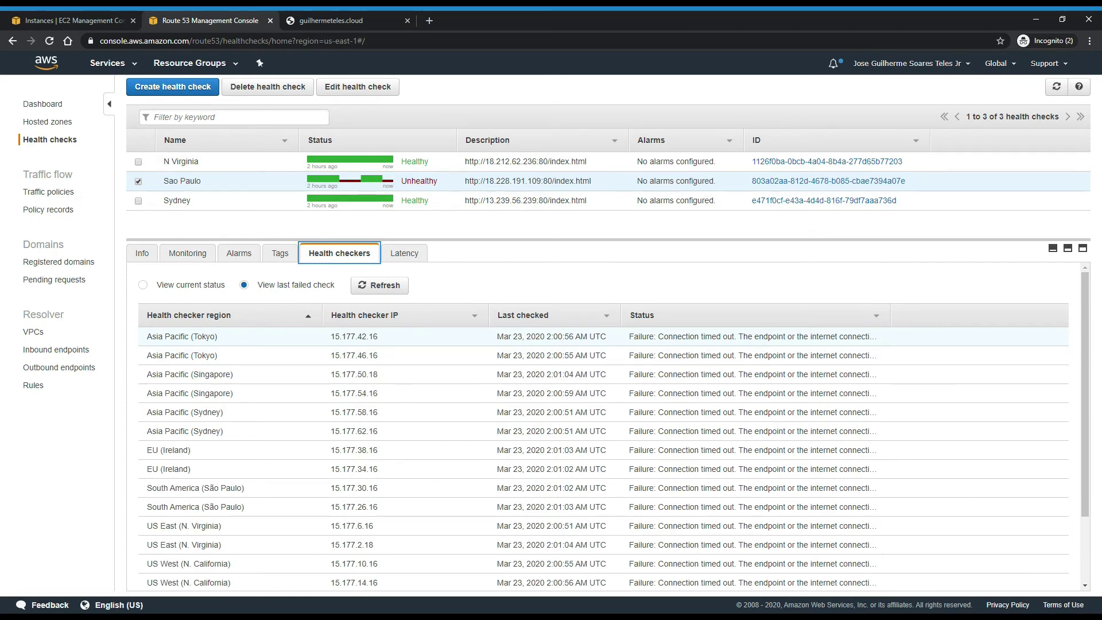
{"action": "left_click", "coordinate": [221, 287]}
{"action": "left_click", "coordinate": [374, 287]}
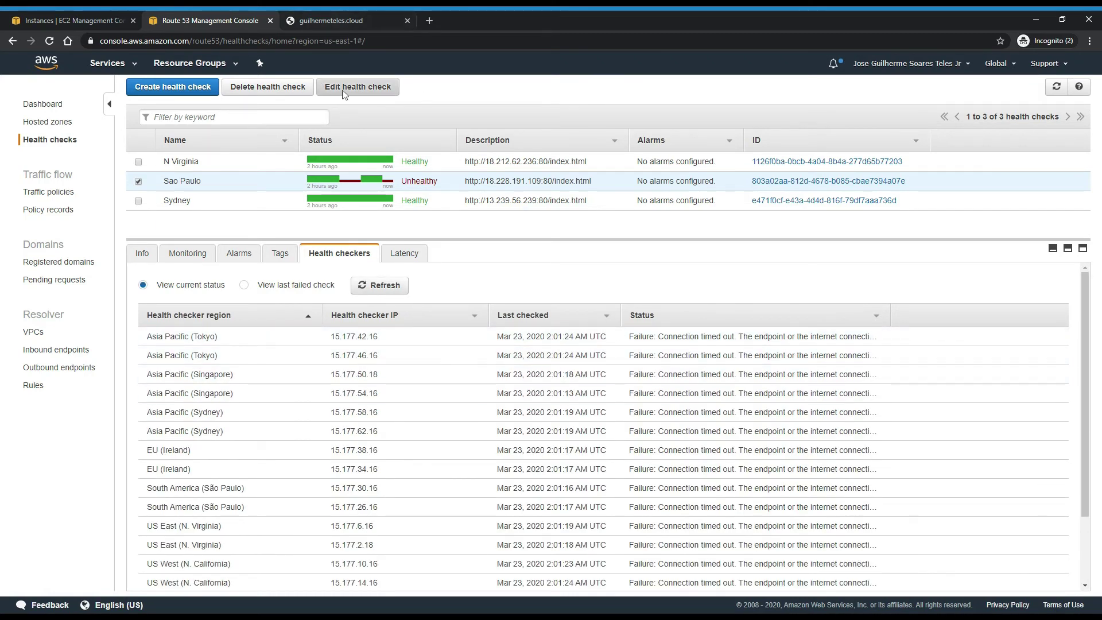
Step: Switch the EC2 console to the Asia Pacific (Sydney) region and terminate the AulaRoute53Sydney instance
{"action": "left_click", "coordinate": [114, 21]}
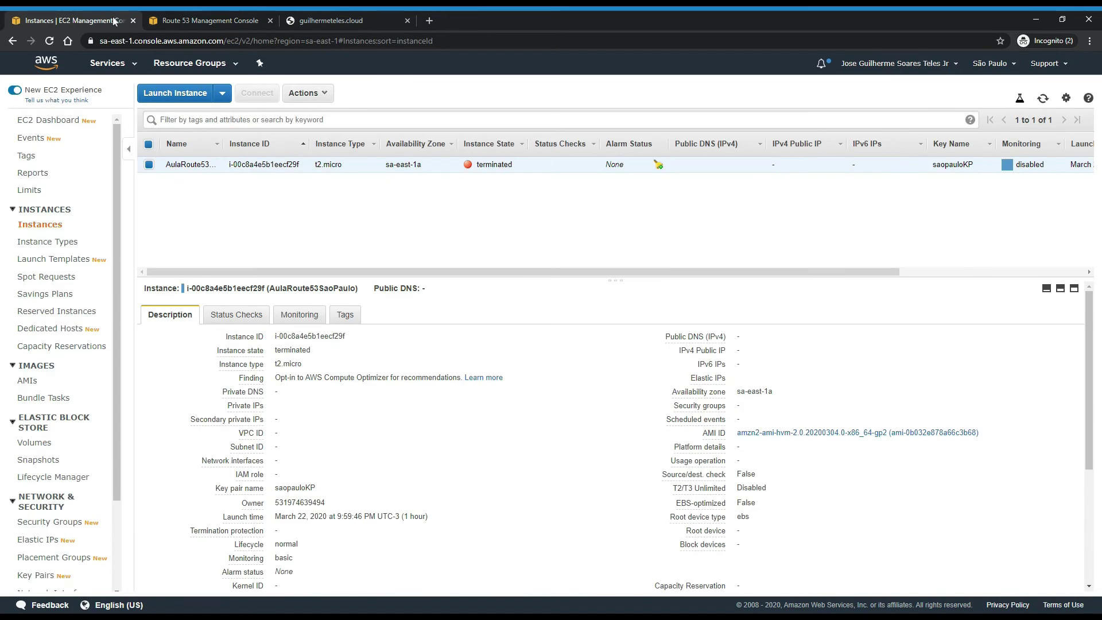
{"action": "left_click", "coordinate": [992, 63]}
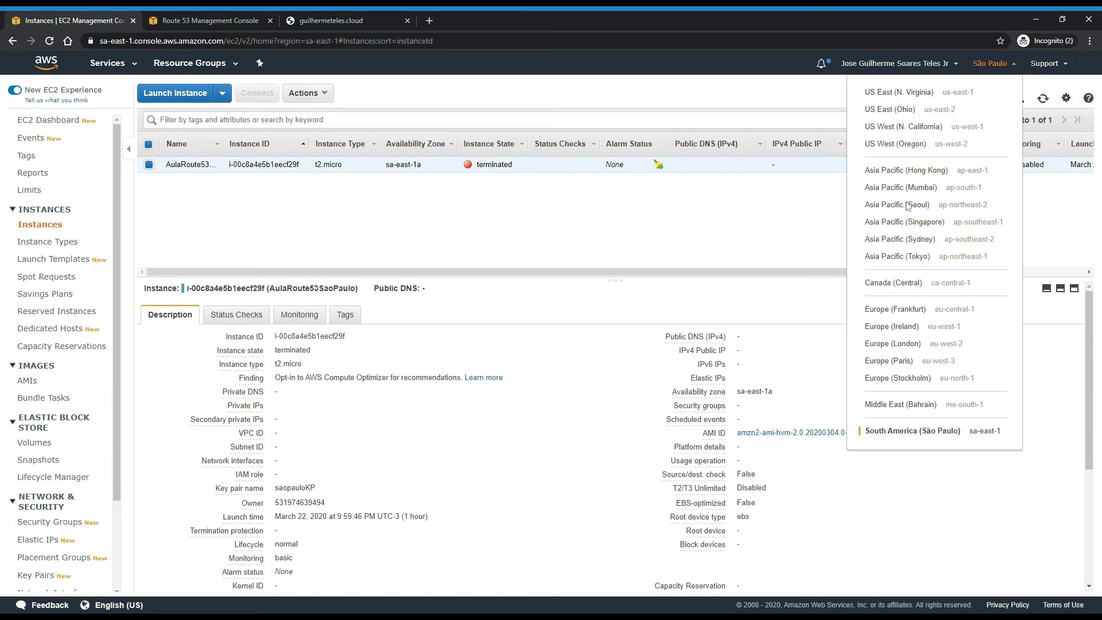
{"action": "left_click", "coordinate": [932, 240]}
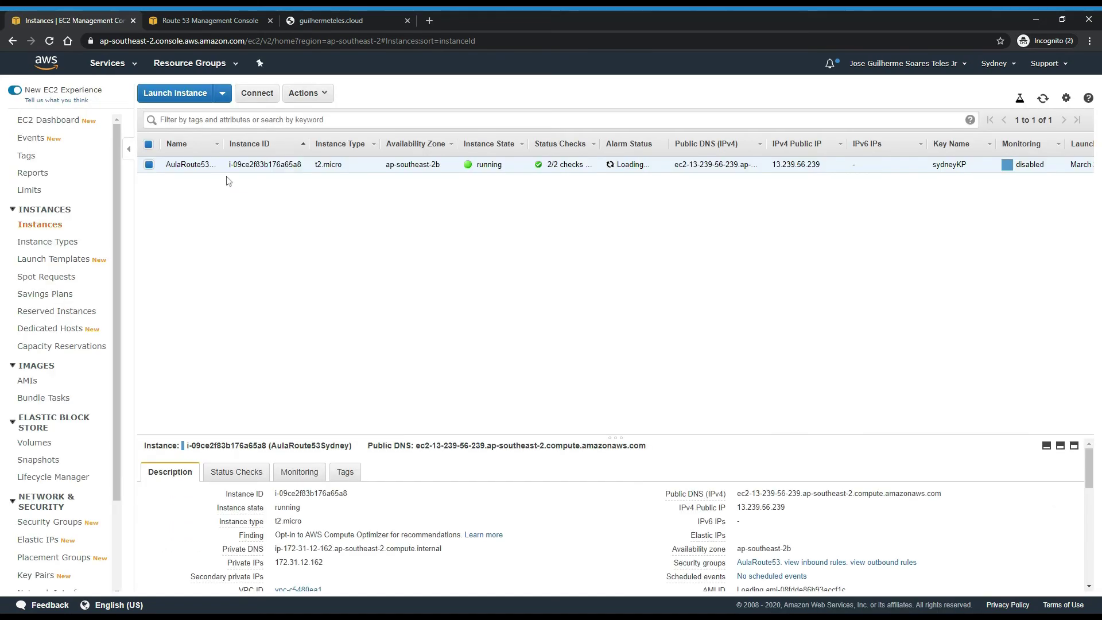
{"action": "left_click", "coordinate": [303, 93]}
{"action": "mouse_move", "coordinate": [367, 168]}
{"action": "left_click", "coordinate": [437, 225]}
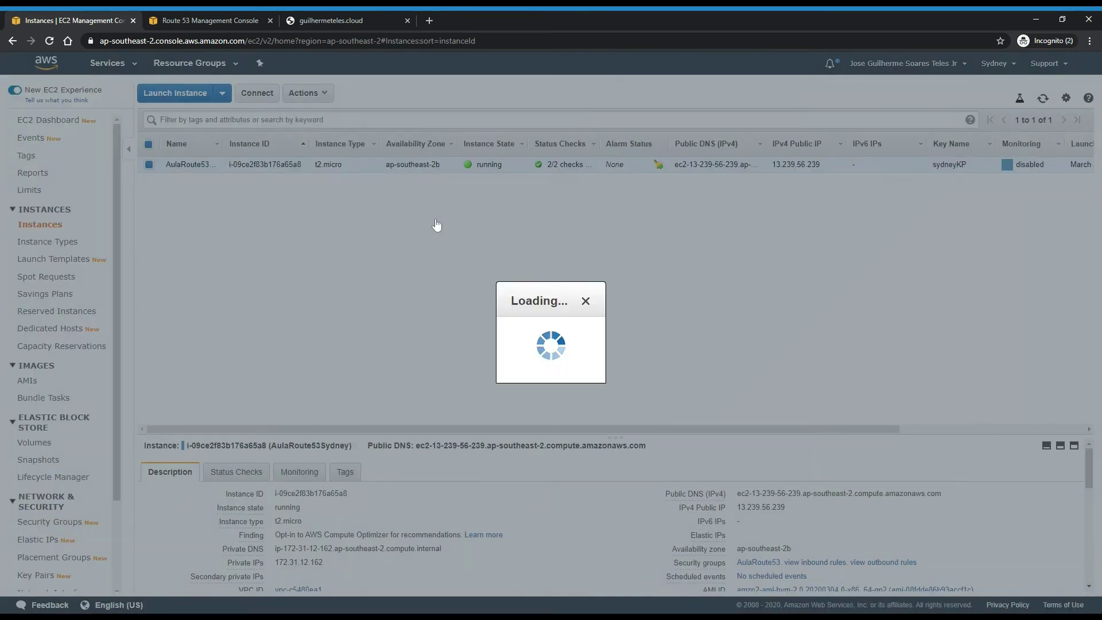
{"action": "left_click", "coordinate": [712, 416]}
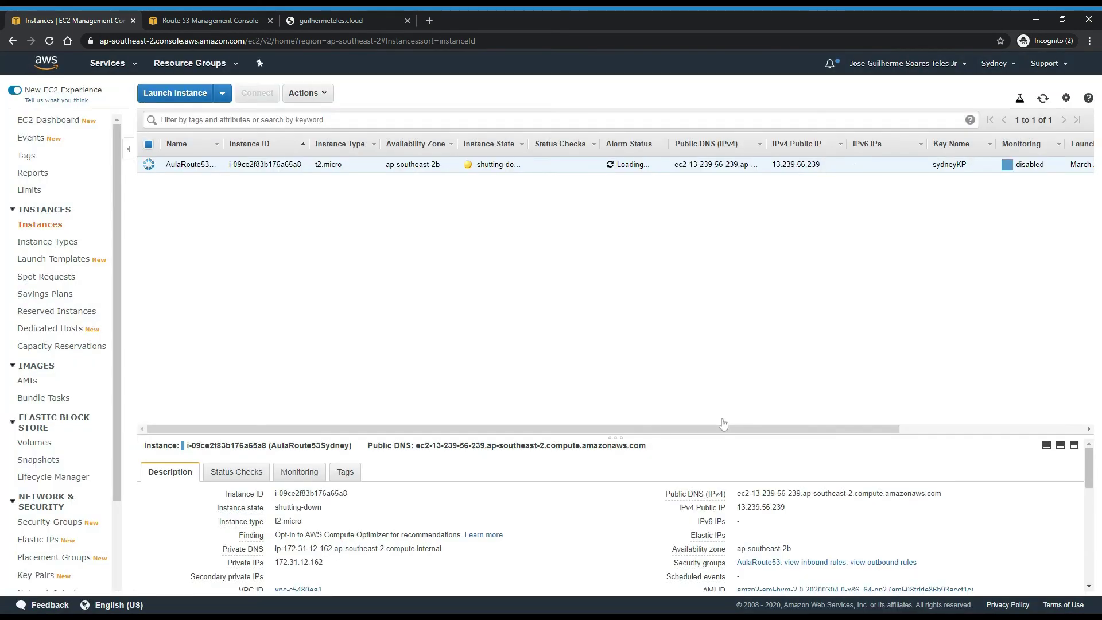
Step: Switch the EC2 console to the US East (N. Virginia) region and terminate the AulaRoute53Virginia instance
{"action": "left_click", "coordinate": [121, 68]}
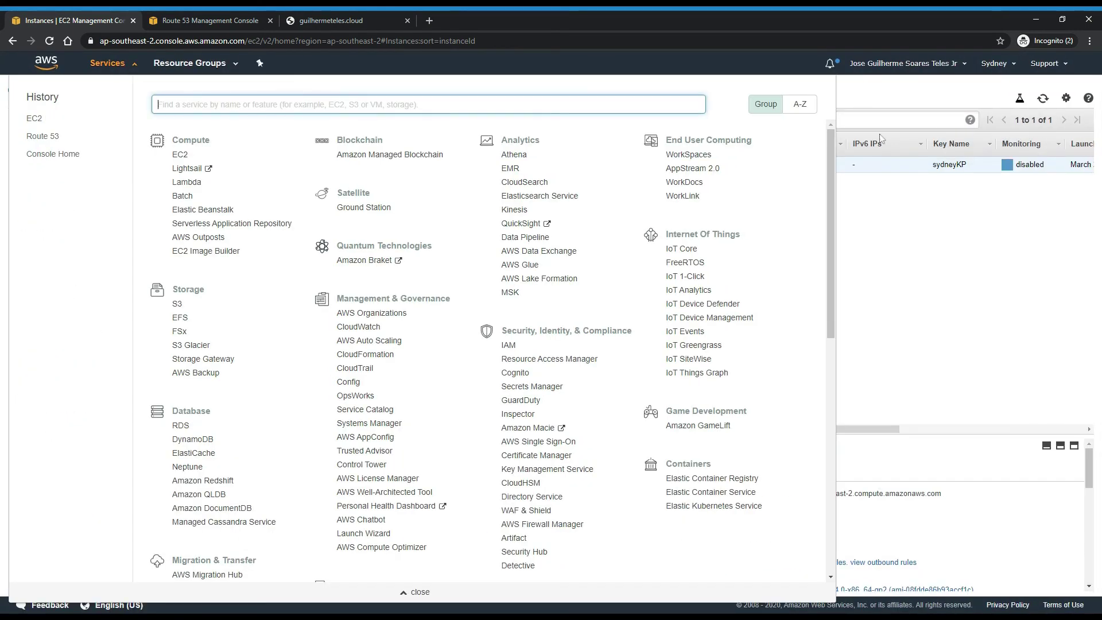
{"action": "left_click", "coordinate": [1005, 68]}
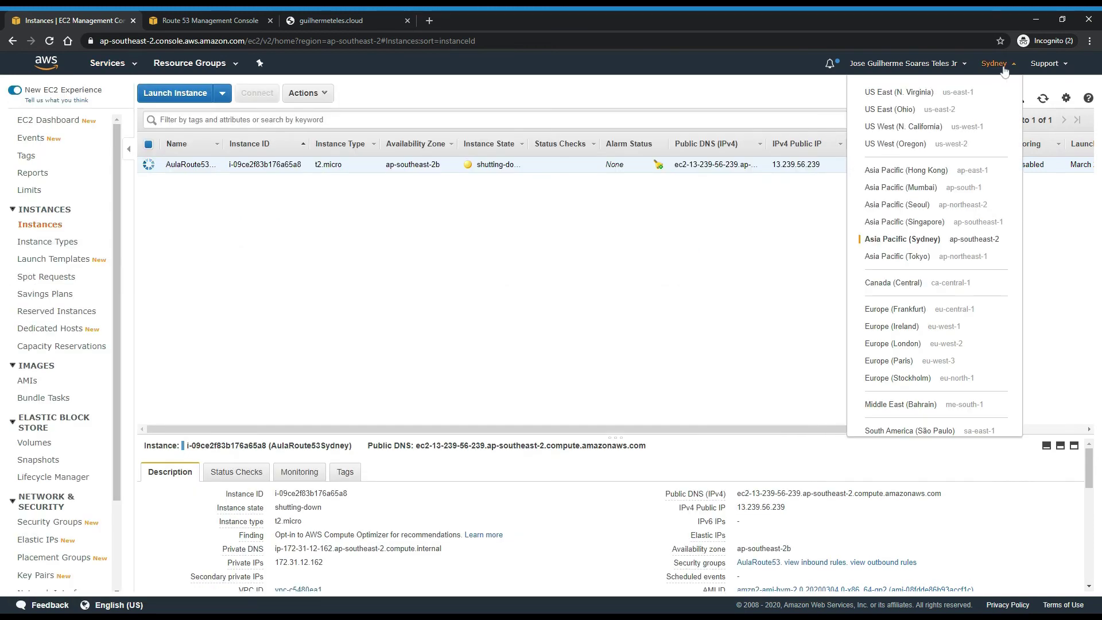
{"action": "left_click", "coordinate": [976, 98]}
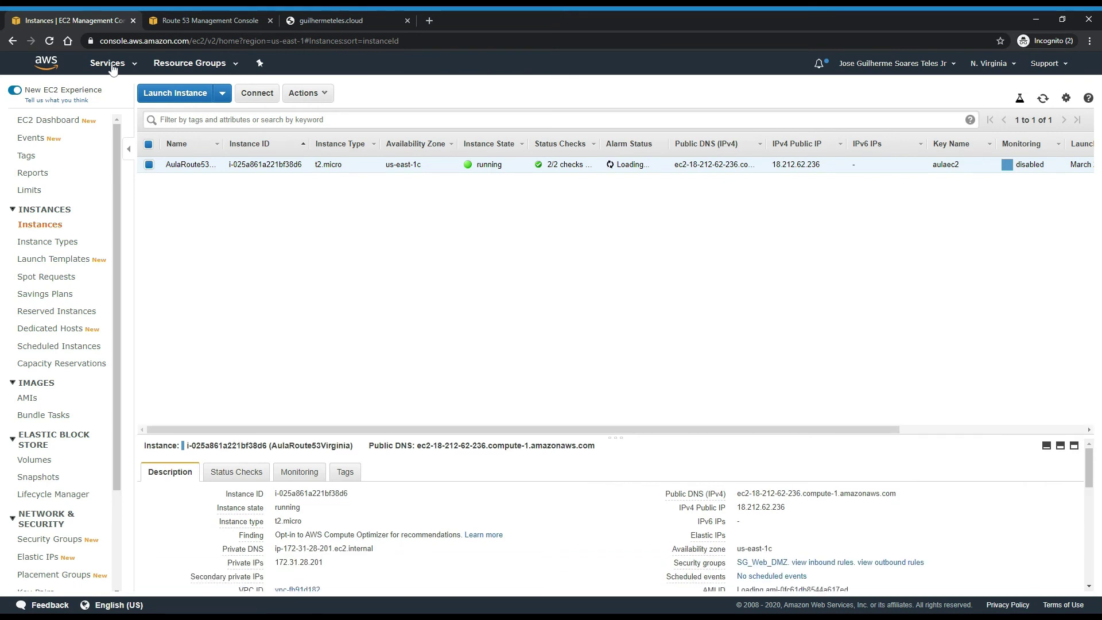
{"action": "left_click", "coordinate": [304, 93]}
{"action": "mouse_move", "coordinate": [333, 170]}
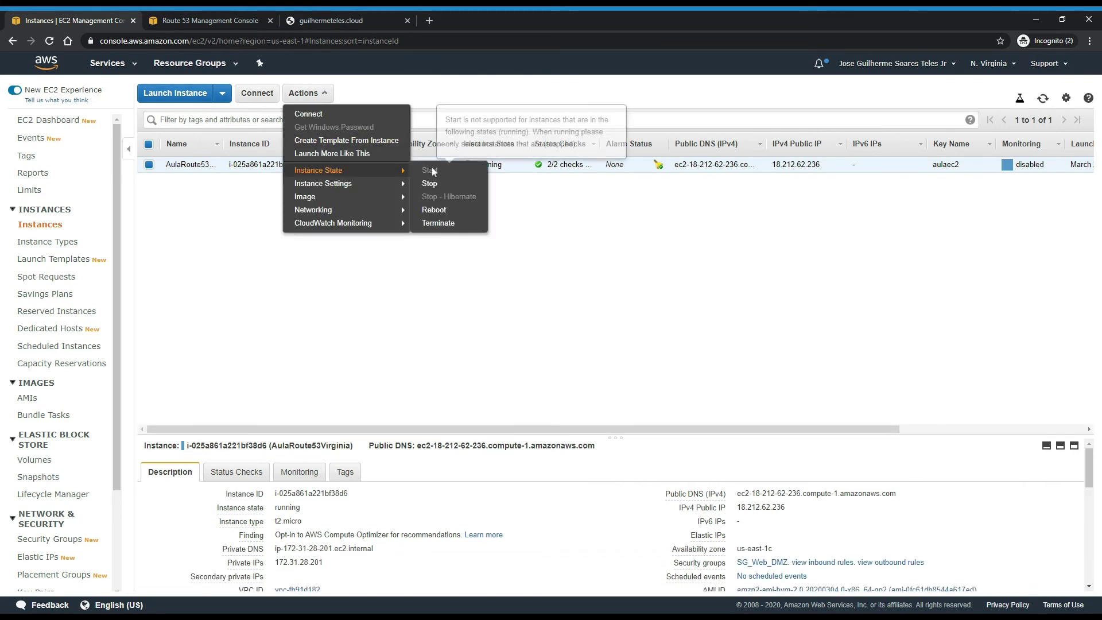
{"action": "left_click", "coordinate": [438, 223]}
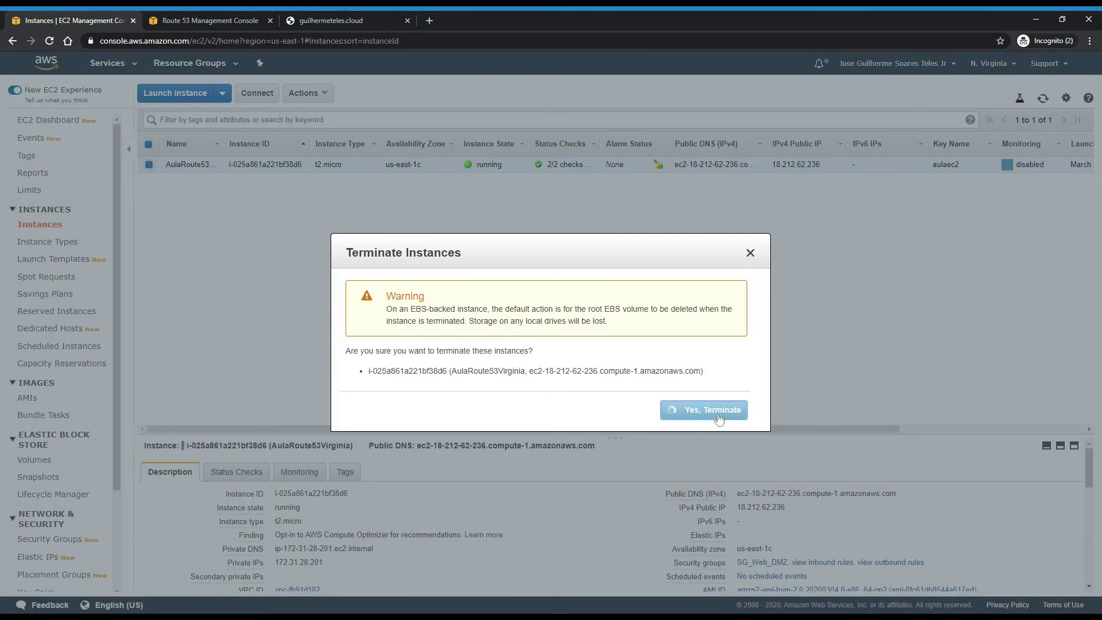
{"action": "left_click", "coordinate": [714, 410]}
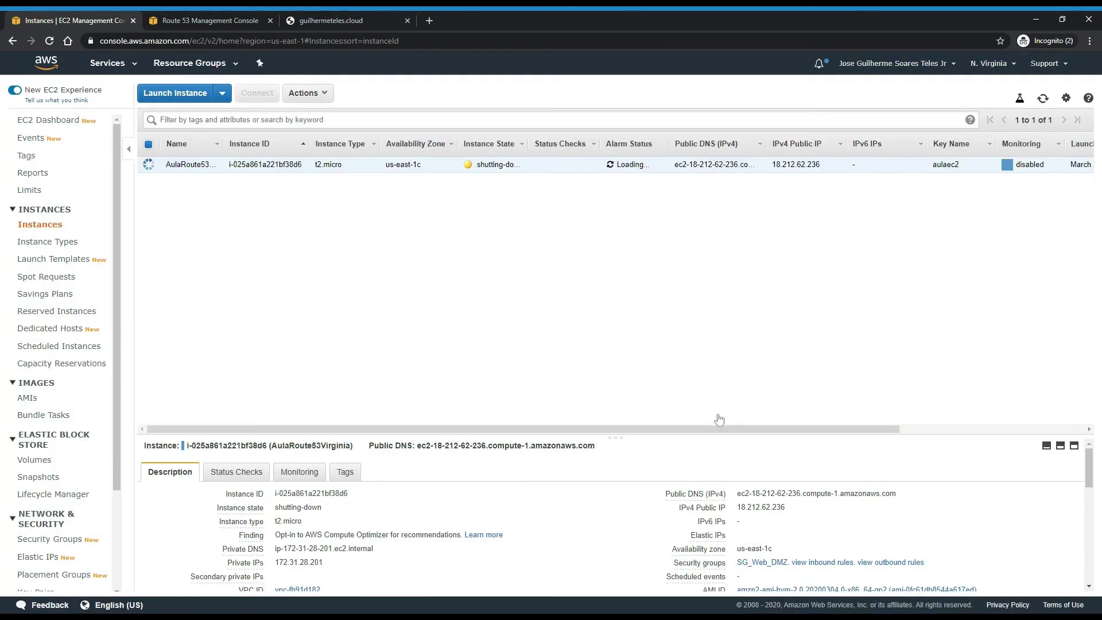
Step: Refresh the Route 53 health check list, and delete the A record sets for 18.228.191.109 and 13.239.56.239 from the domain's hosted zone
{"action": "left_click", "coordinate": [240, 17]}
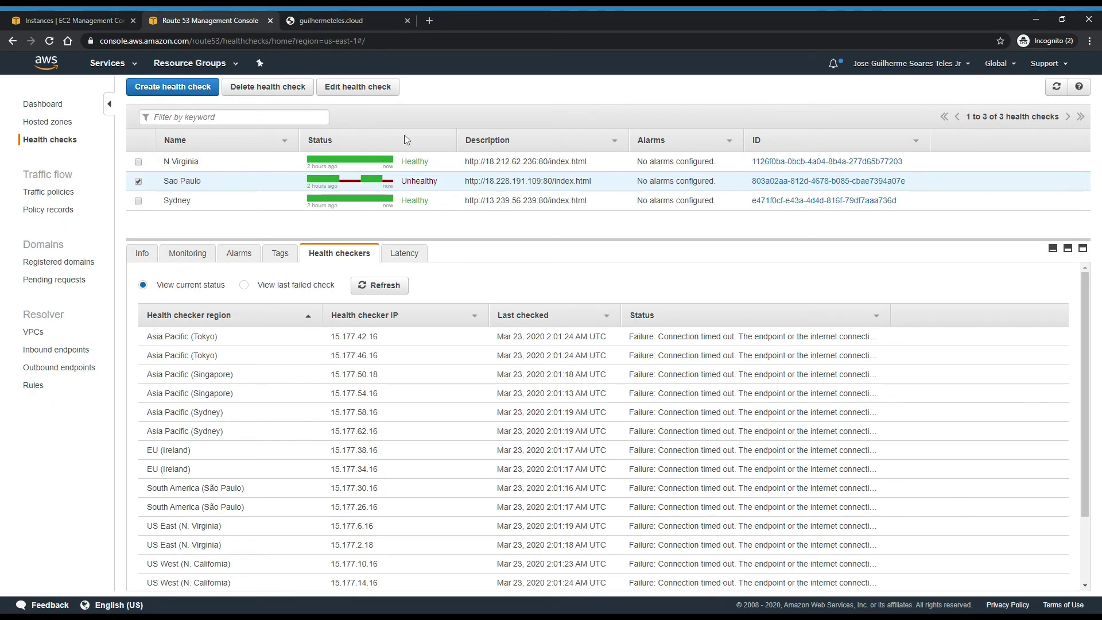
{"action": "left_click", "coordinate": [1058, 91]}
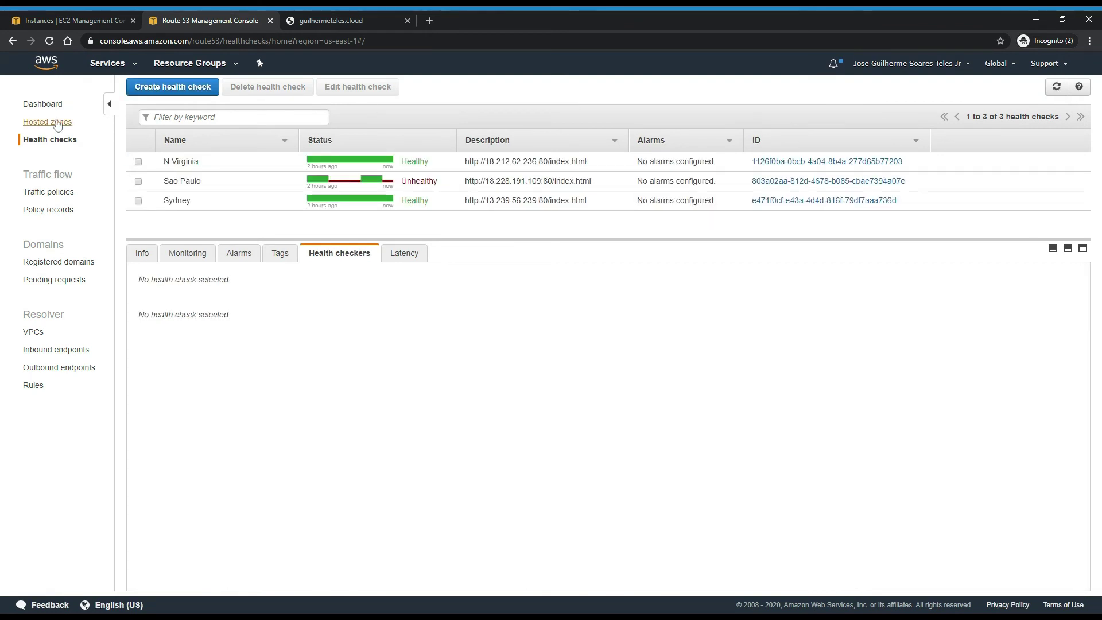
{"action": "left_click", "coordinate": [58, 123]}
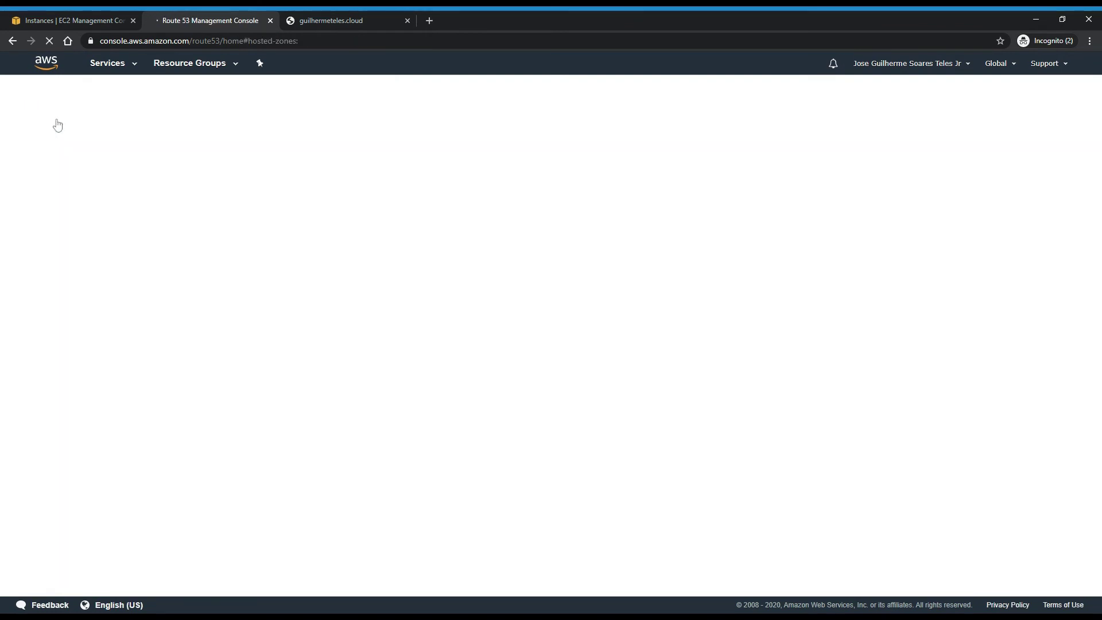
{"action": "left_click", "coordinate": [200, 167]}
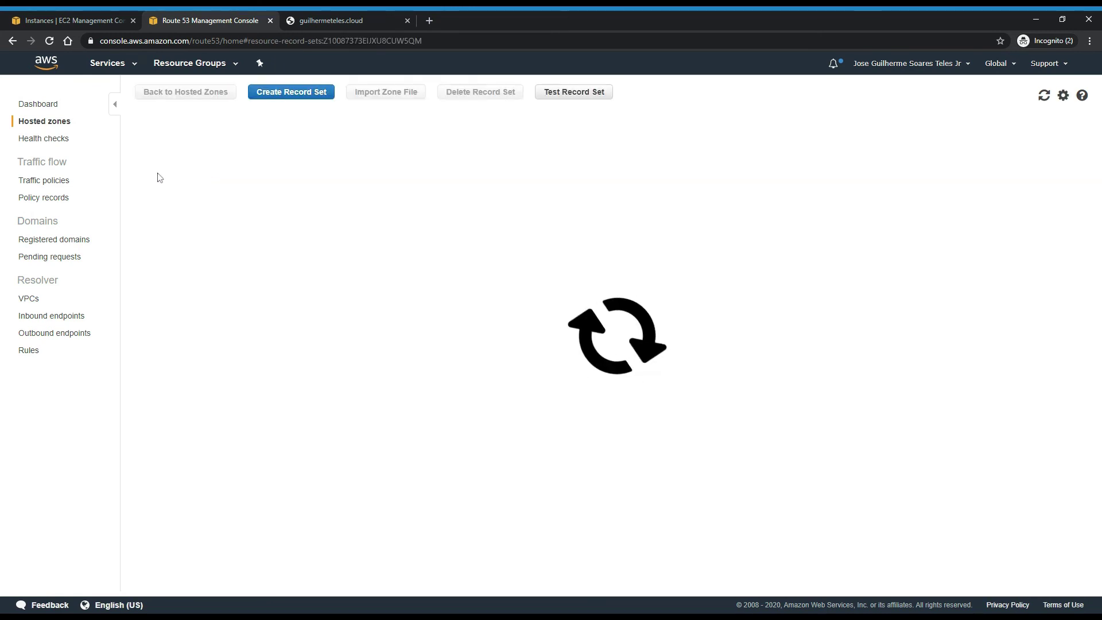
{"action": "left_click", "coordinate": [145, 167]}
{"action": "left_click", "coordinate": [144, 188]}
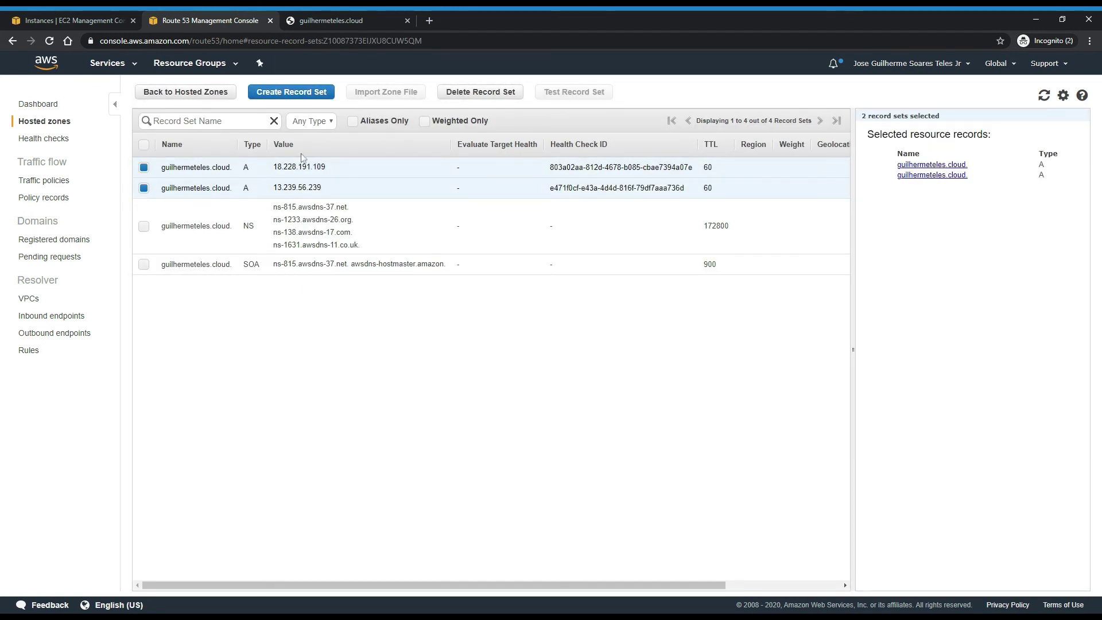
{"action": "left_click", "coordinate": [453, 92]}
{"action": "left_click", "coordinate": [592, 396]}
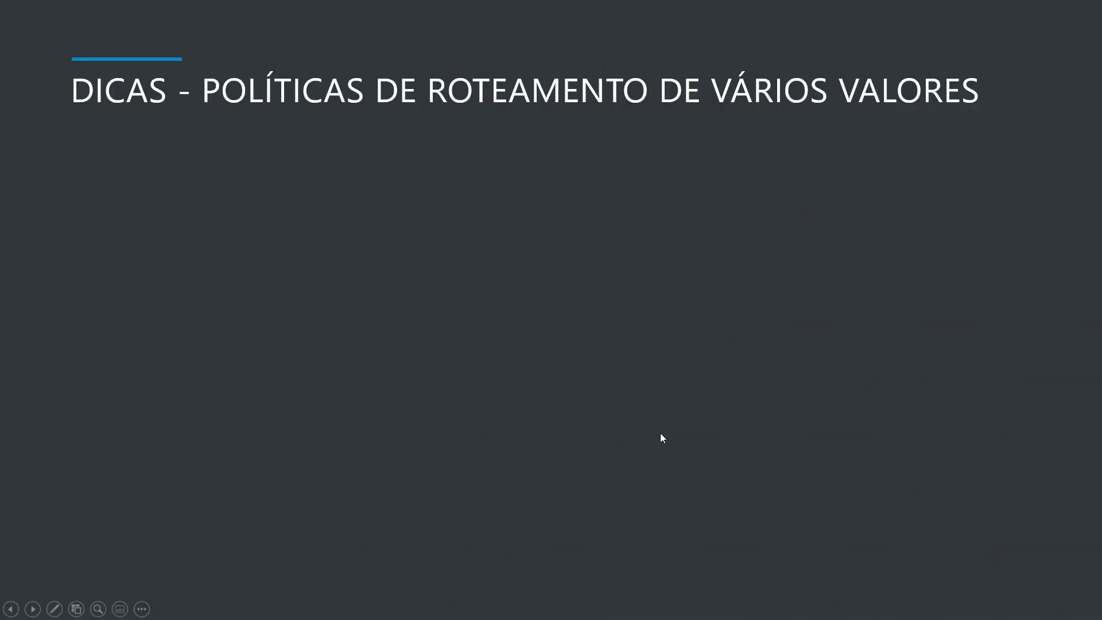
{"action": "left_click", "coordinate": [661, 434]}
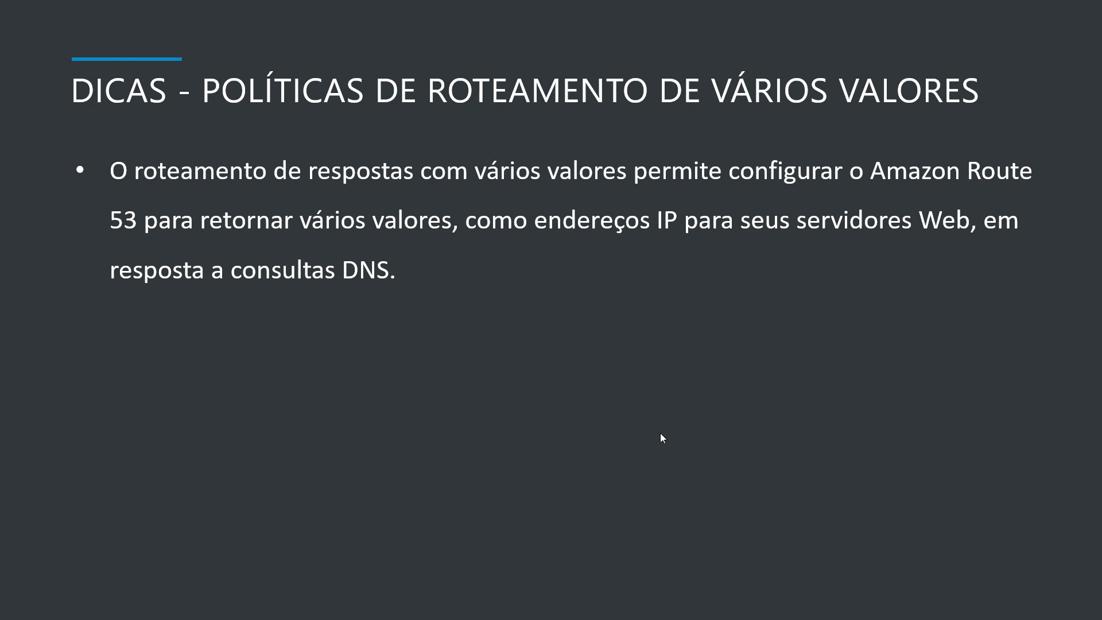
{"action": "key", "text": "Right"}
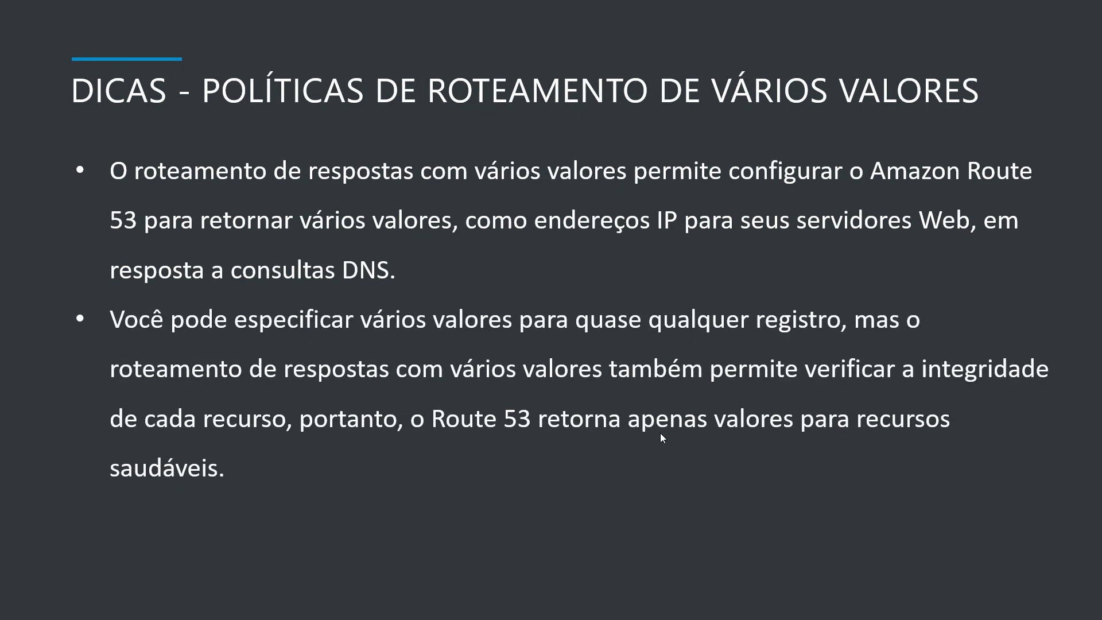